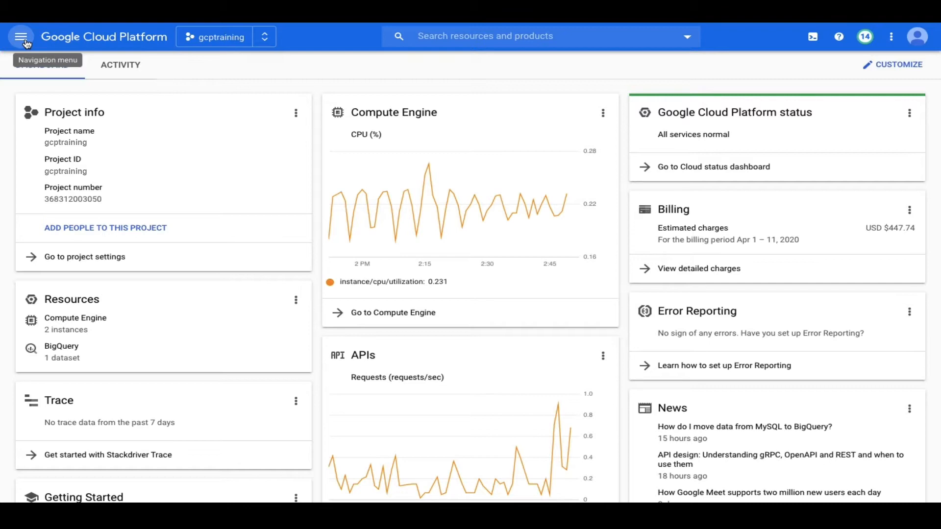
# Step: Start a new Compute Engine health check and name it healthcheck-80
pyautogui.click(27, 44)
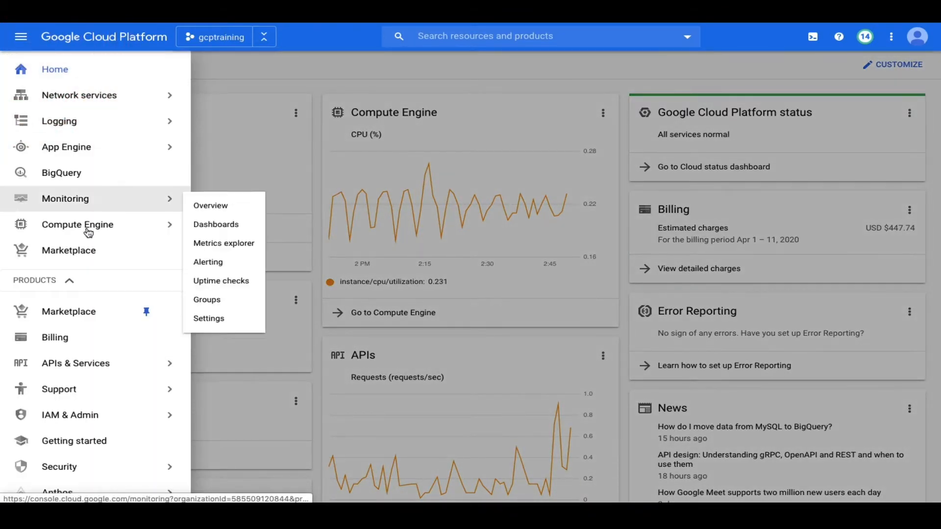
pyautogui.moveTo(89, 233)
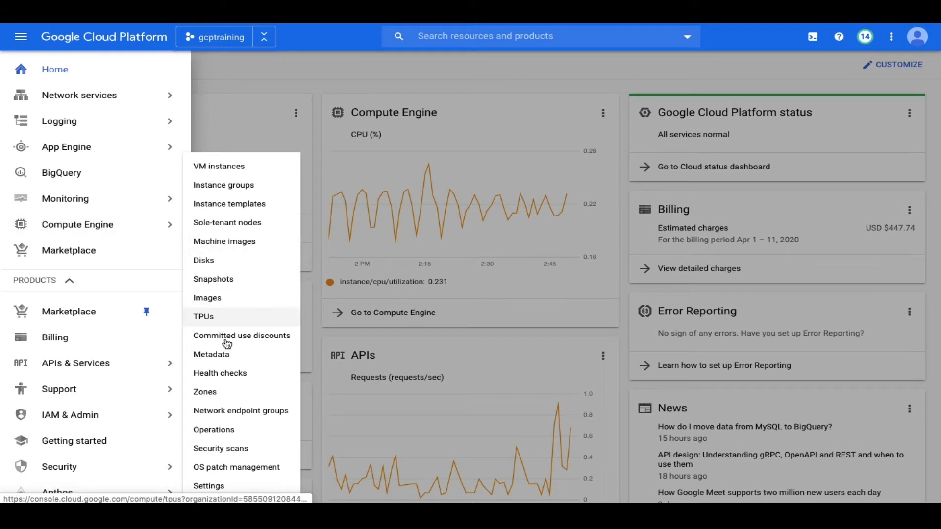
pyautogui.click(223, 374)
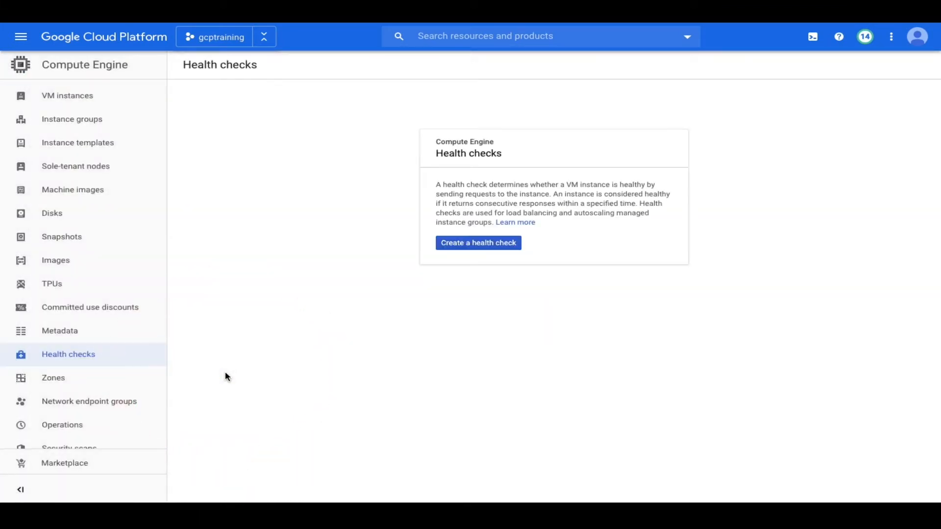
pyautogui.click(459, 243)
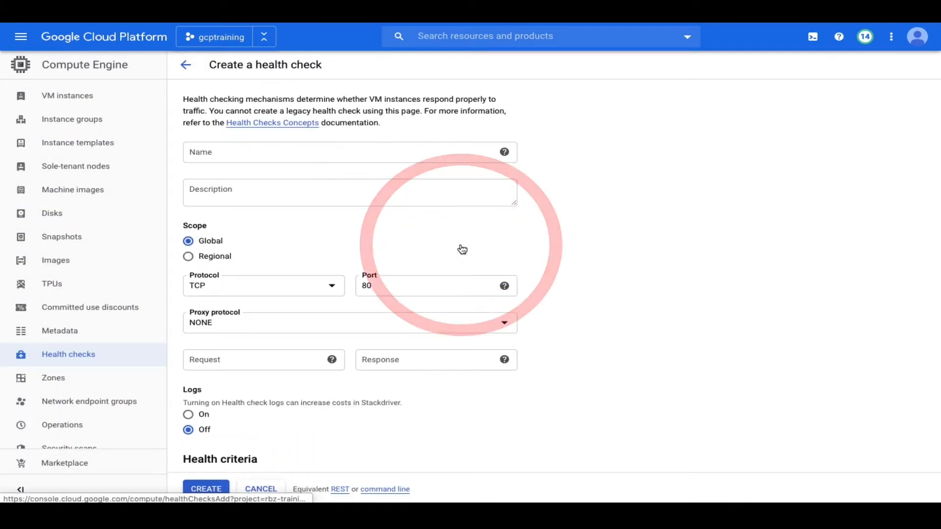
pyautogui.click(400, 162)
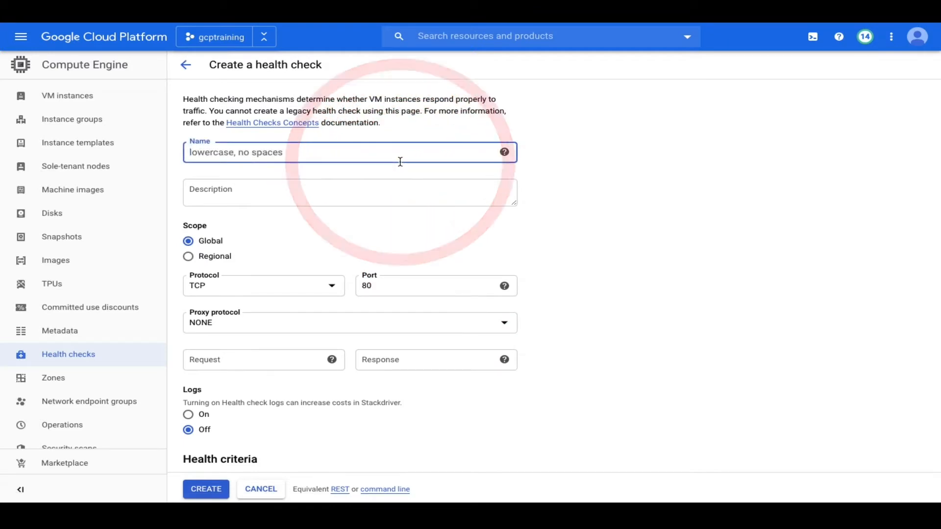
pyautogui.write('healthcheck-80')
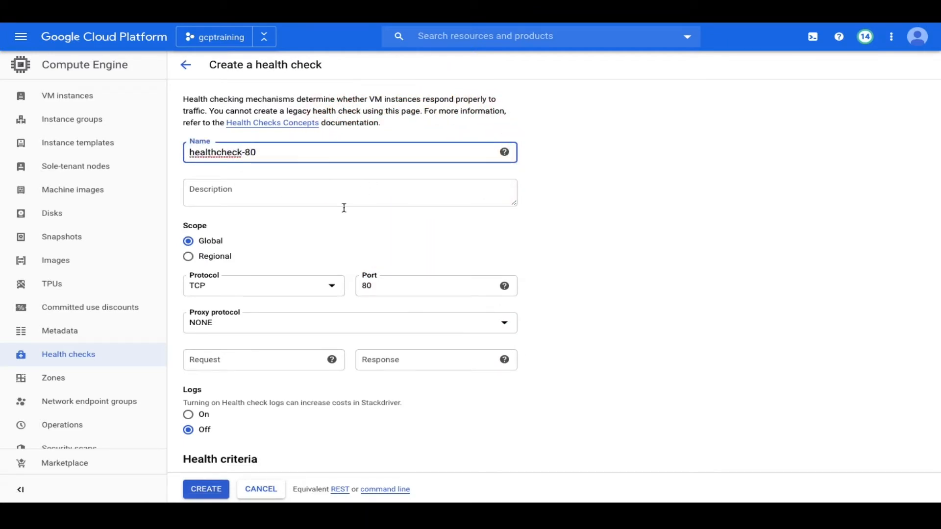
# Step: Set the health check's protocol to HTTP and its request path to /elb/check/health.html, and create it
pyautogui.click(298, 283)
pyautogui.click(291, 299)
pyautogui.scroll(-2, 294, 296)
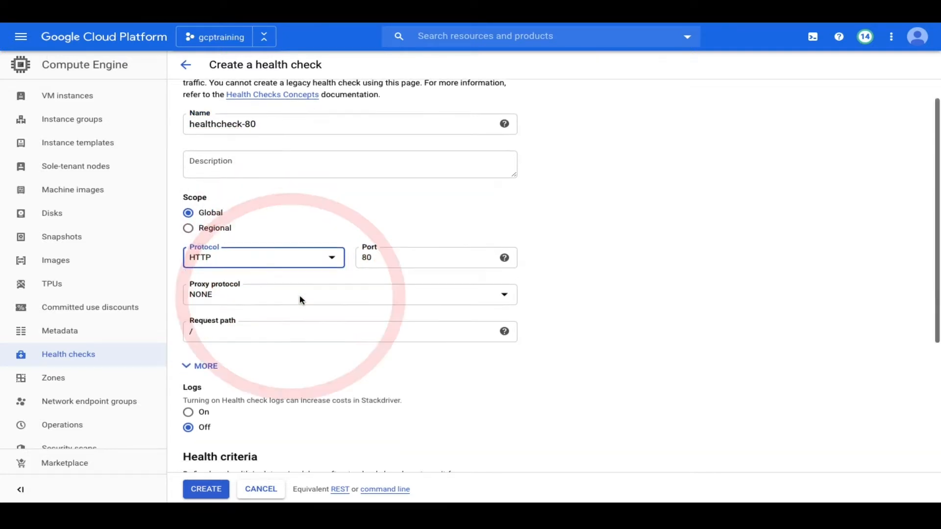
pyautogui.click(185, 286)
pyautogui.write('elb/check/health.html')
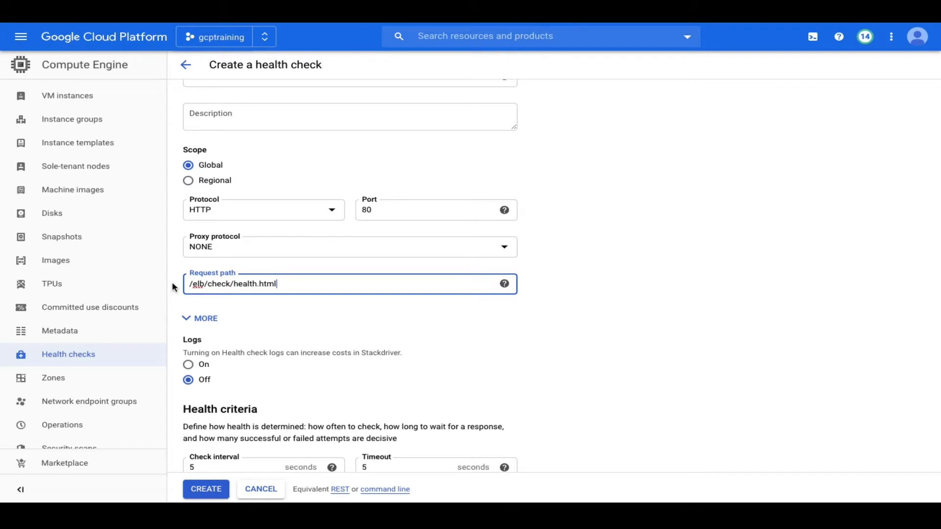
pyautogui.scroll(-4, 251, 310)
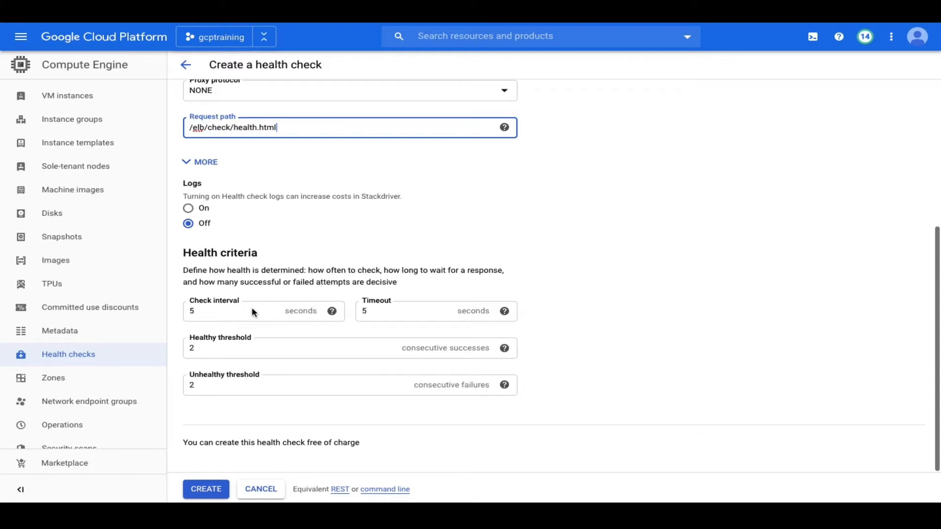
pyautogui.click(197, 486)
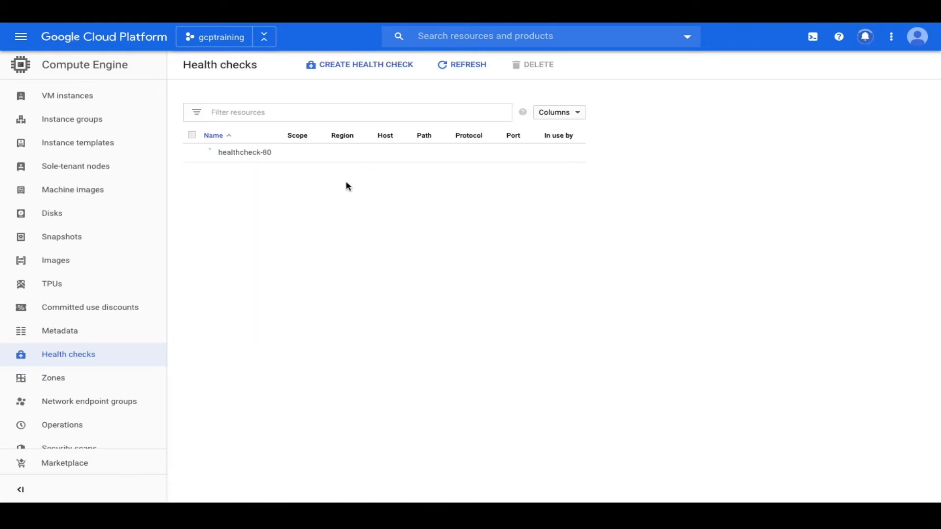
# Step: Start another health check named healthcheck-443 with the HTTPS protocol
pyautogui.click(381, 71)
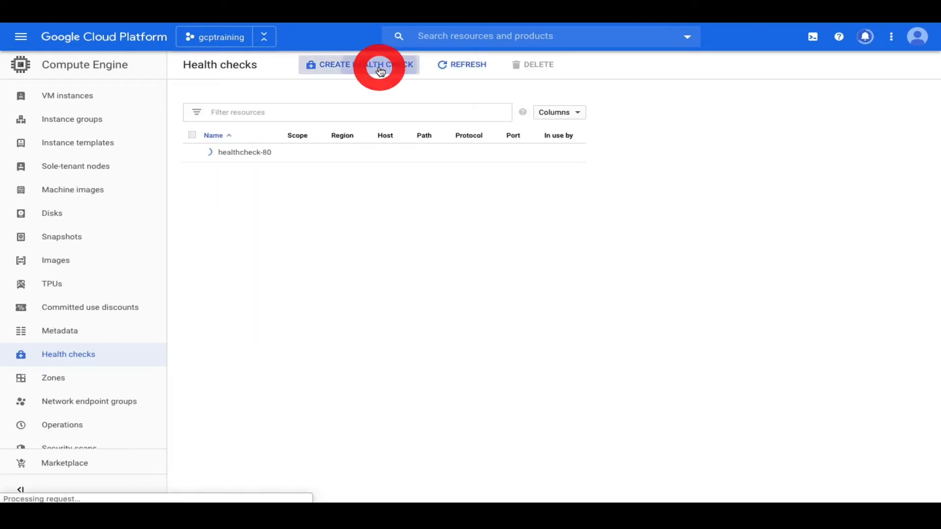
pyautogui.click(315, 152)
pyautogui.write('healthcheck-44')
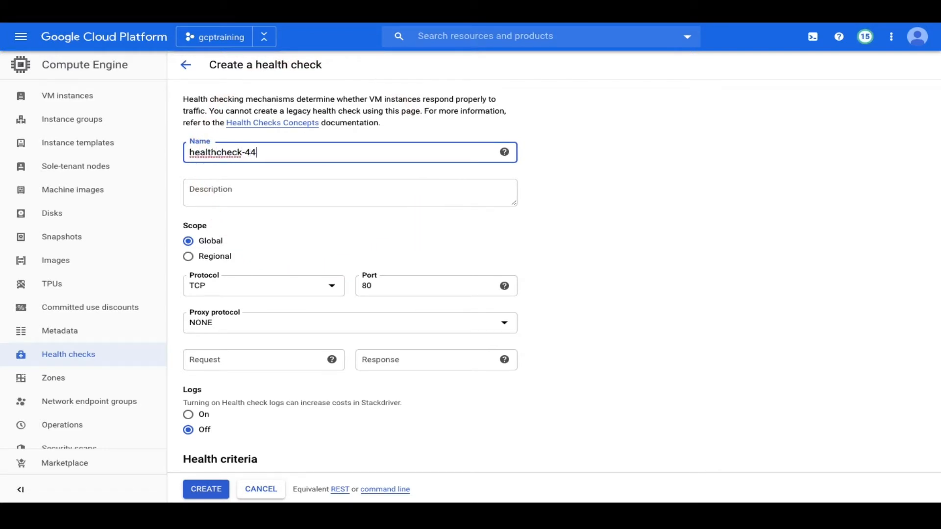
pyautogui.click(280, 292)
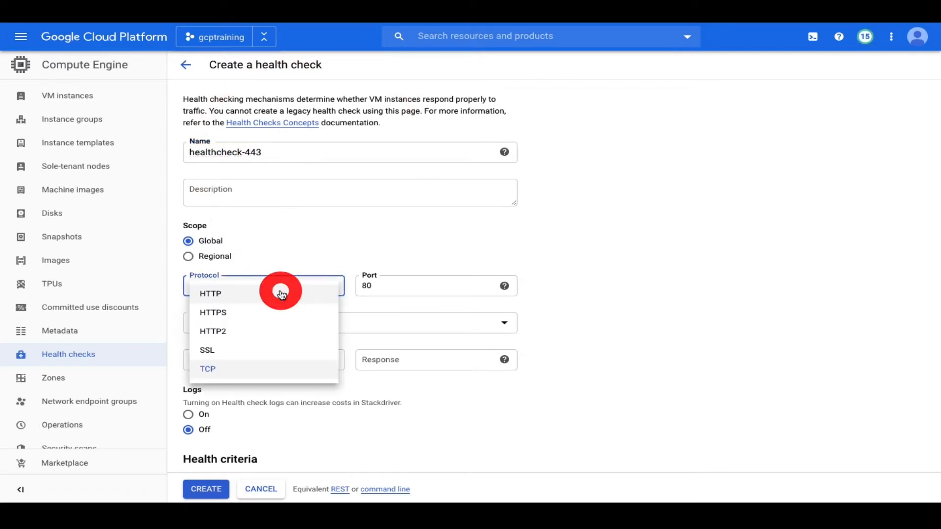
pyautogui.click(270, 317)
# Step: Set the request path to /elb/check/health.html, create the HTTPS health check and refresh the health check list
pyautogui.scroll(-1, 294, 325)
pyautogui.moveTo(215, 338); pyautogui.dragTo(170, 337)
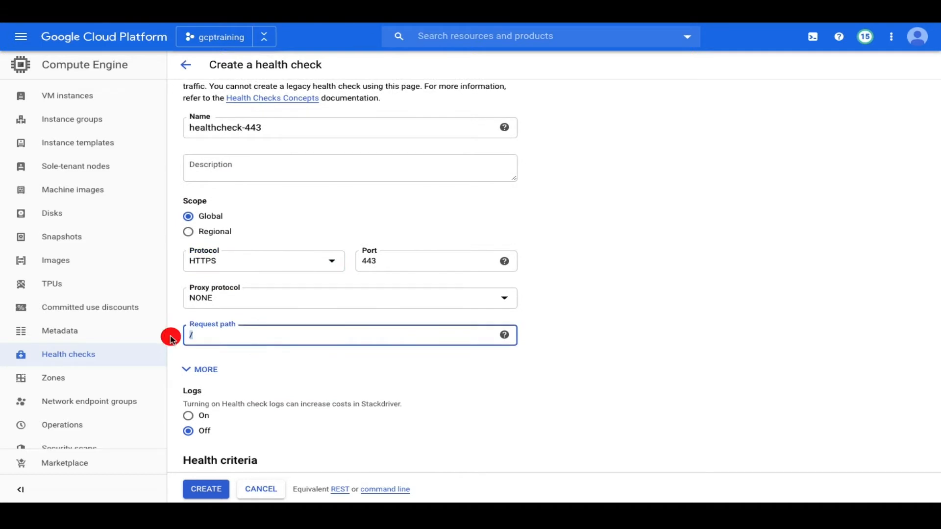
pyautogui.write('/elb/check/health.html')
pyautogui.scroll(-4, 237, 333)
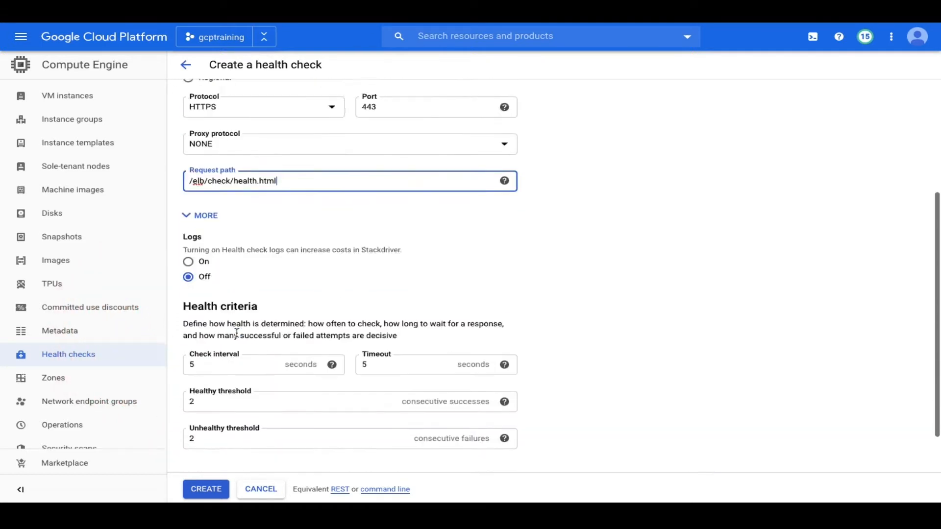
pyautogui.click(199, 488)
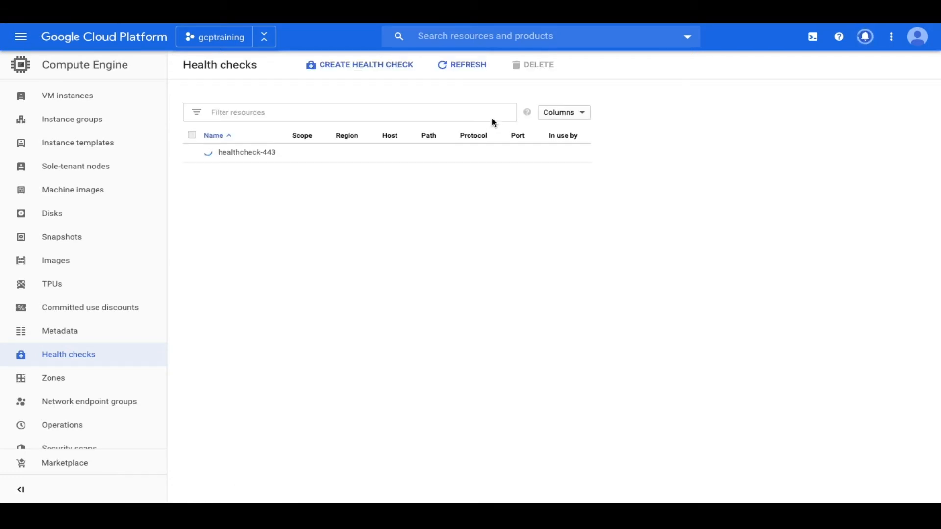
pyautogui.click(470, 69)
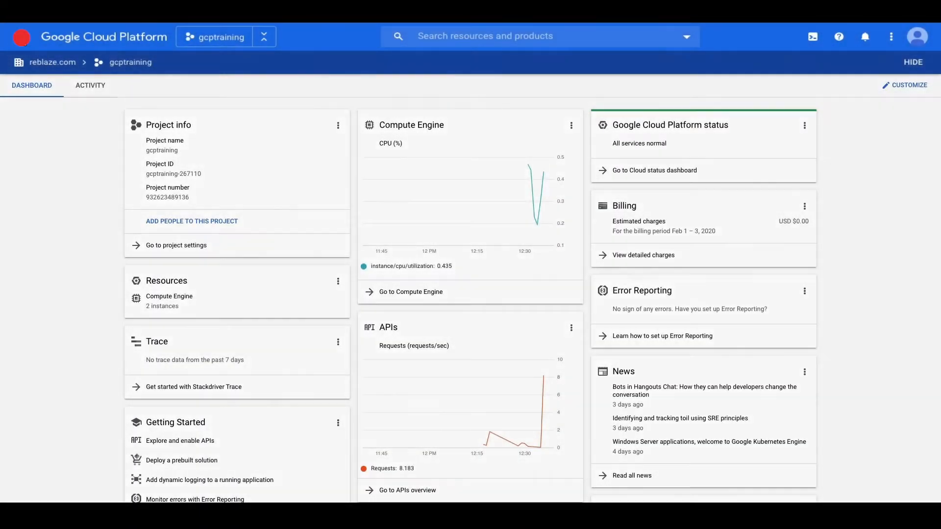
# Step: Start configuring a new HTTP(S) load balancer in Network services and name it training-http-lb
pyautogui.click(20, 37)
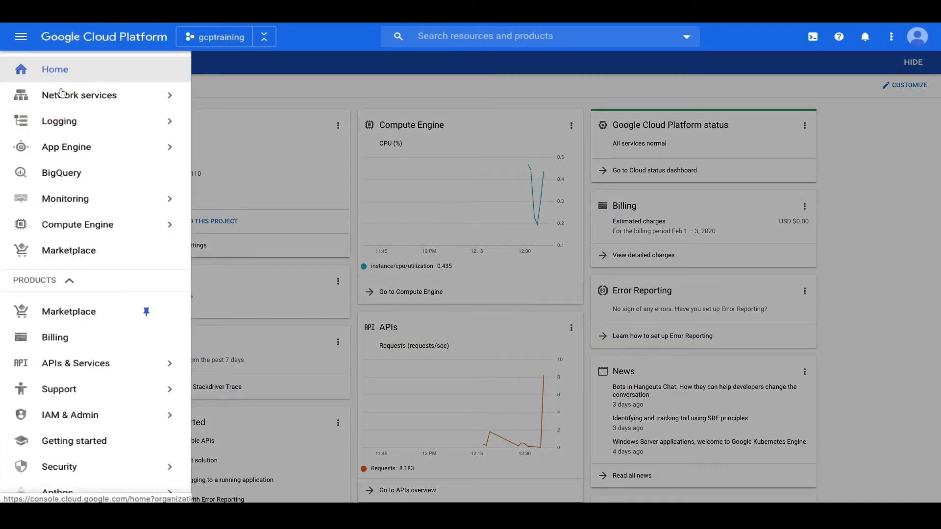
pyautogui.moveTo(61, 95)
pyautogui.click(197, 104)
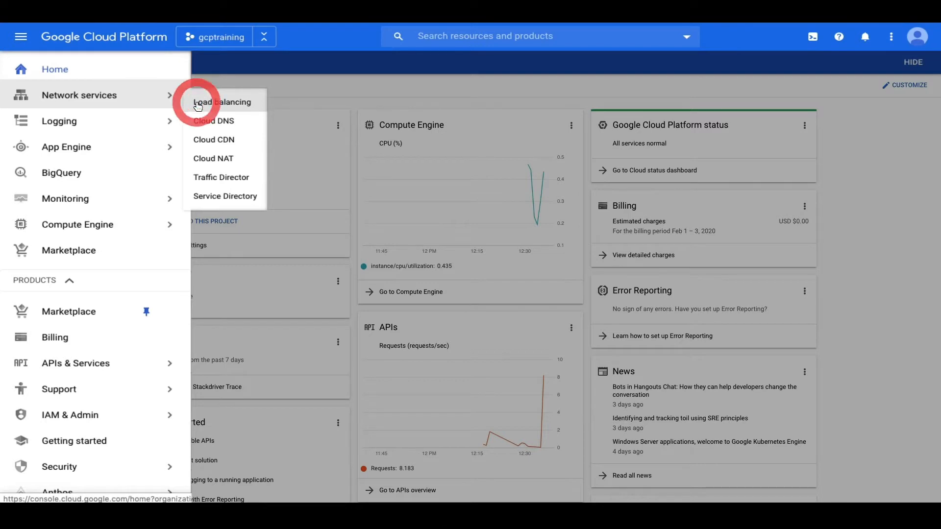
pyautogui.click(463, 252)
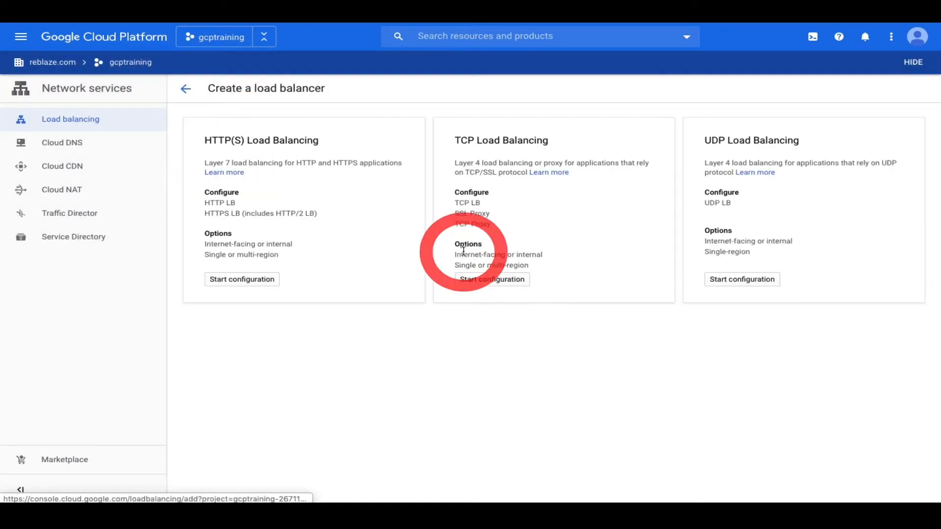
pyautogui.click(250, 287)
pyautogui.click(213, 235)
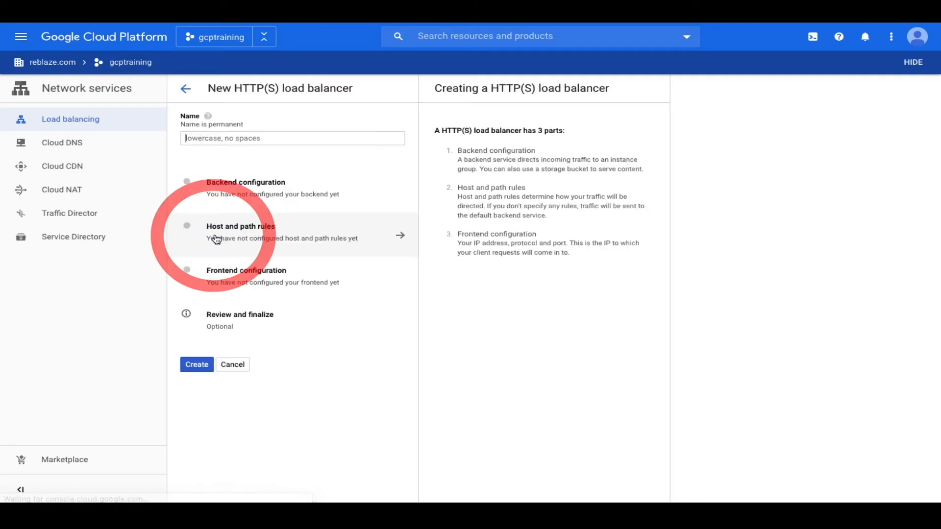
pyautogui.write('tr')
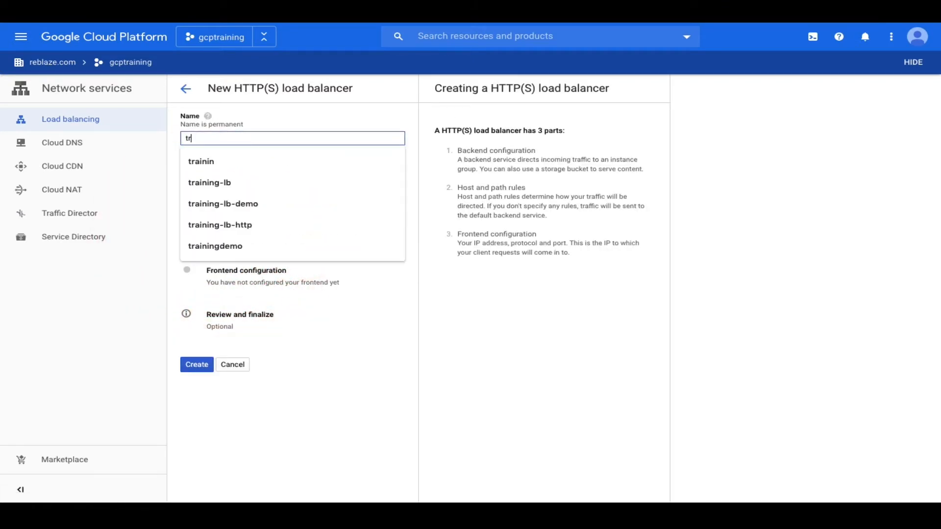
pyautogui.write('aining-http-lb')
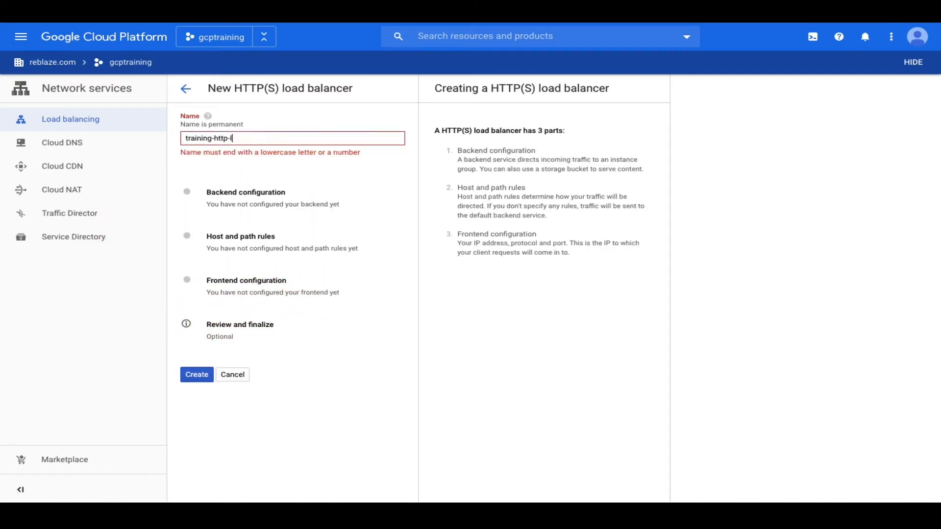
# Step: Start a new backend service named training-http in the backend configuration, with a timeout of 90 seconds
pyautogui.click(291, 196)
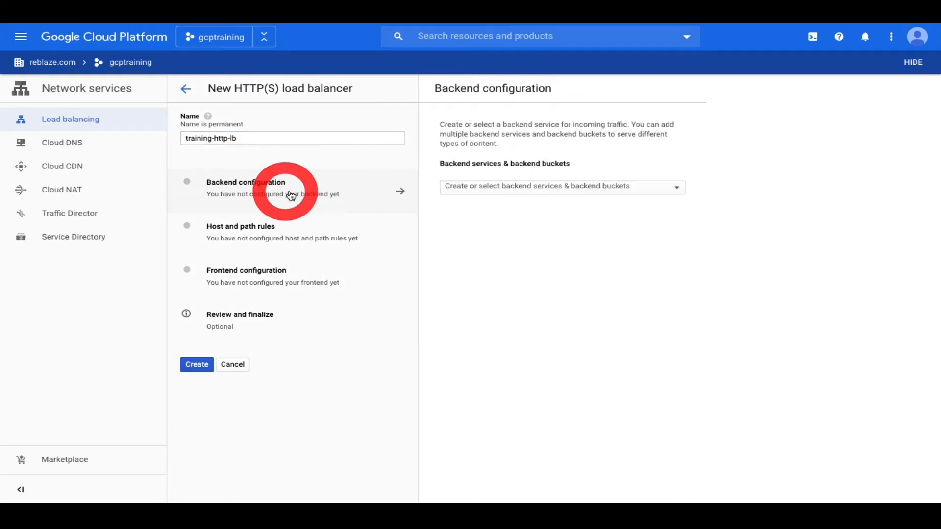
pyautogui.click(515, 186)
pyautogui.click(507, 209)
pyautogui.click(570, 213)
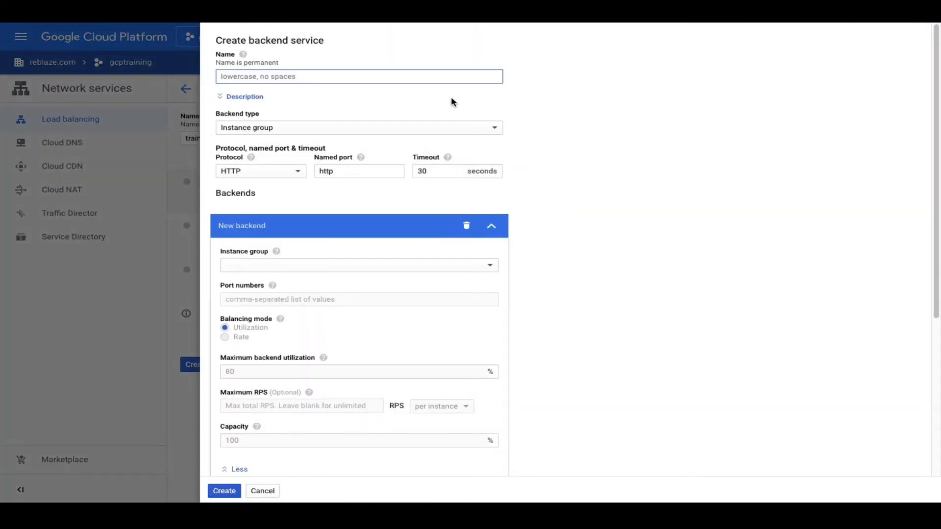
pyautogui.write('training-http')
pyautogui.moveTo(425, 169); pyautogui.dragTo(416, 170)
pyautogui.write('9')
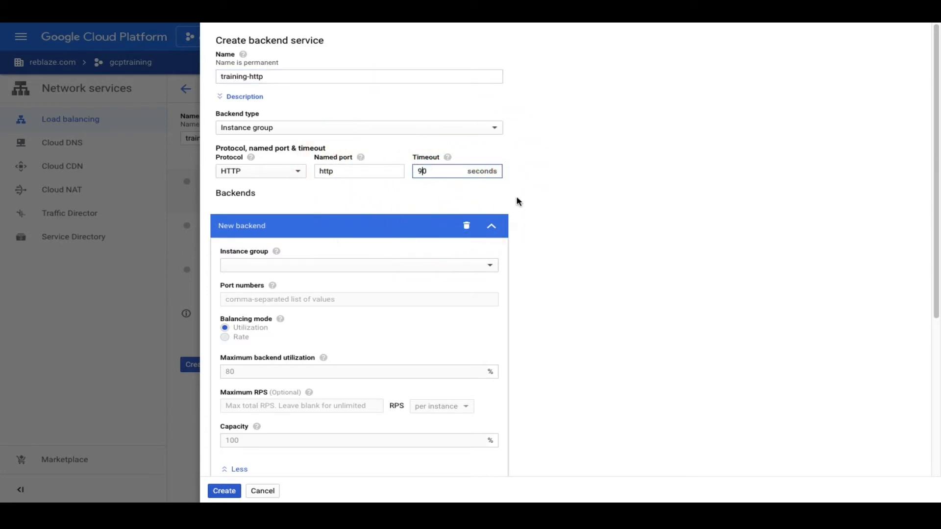
# Step: Choose instance group reblaze-compute-igm-us-central1-f-7885 for the new backend and use its existing named port http (port 80)
pyautogui.click(489, 269)
pyautogui.click(454, 273)
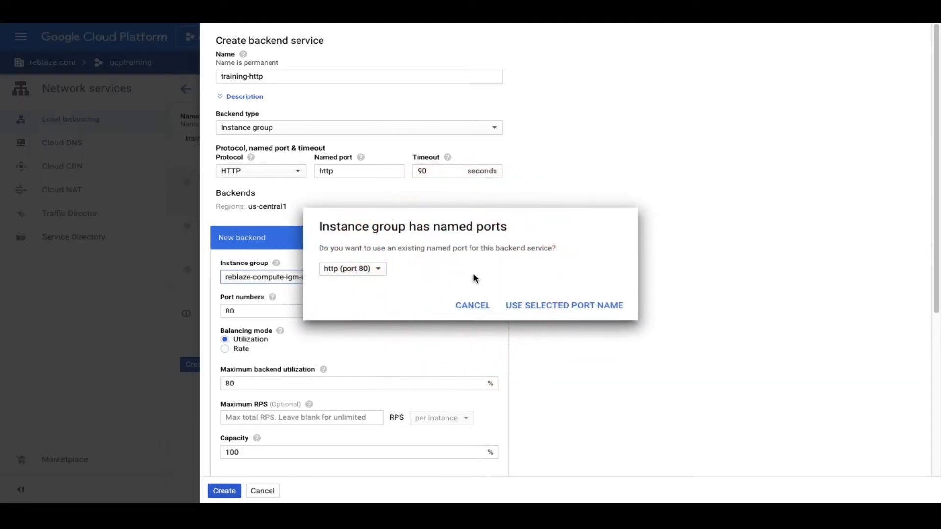
pyautogui.click(541, 308)
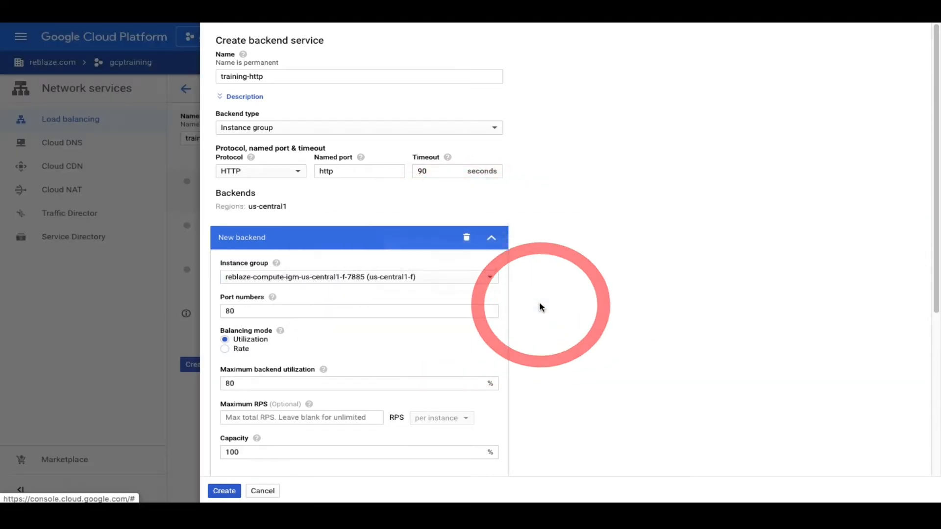
# Step: Set the backend's balancing mode to Rate with a maximum of 1000000 RPS and finish the backend
pyautogui.scroll(-2, 539, 301)
pyautogui.scroll(-2, 540, 307)
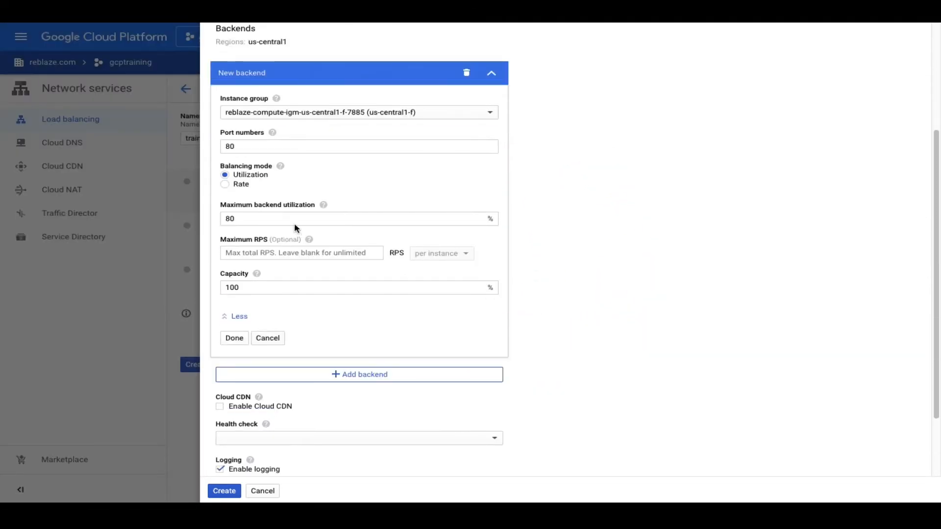
pyautogui.click(226, 185)
pyautogui.click(255, 215)
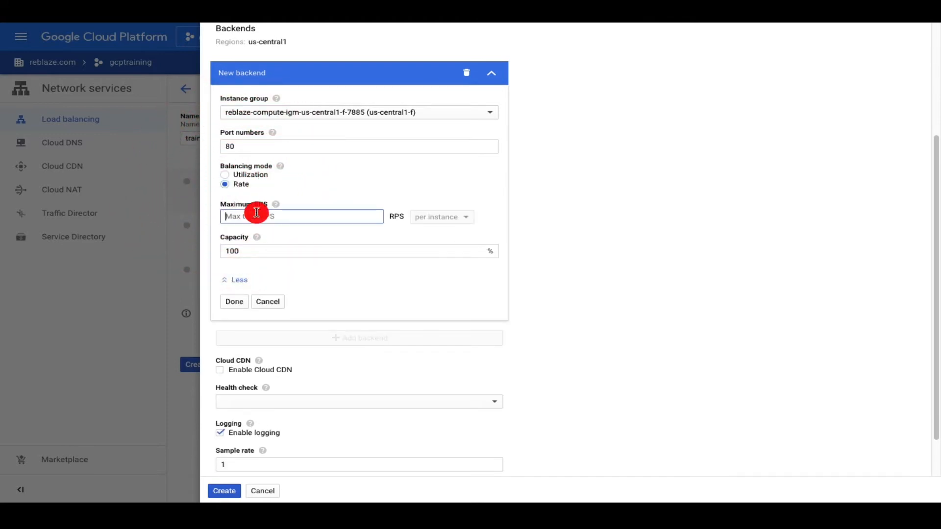
pyautogui.write('1000000')
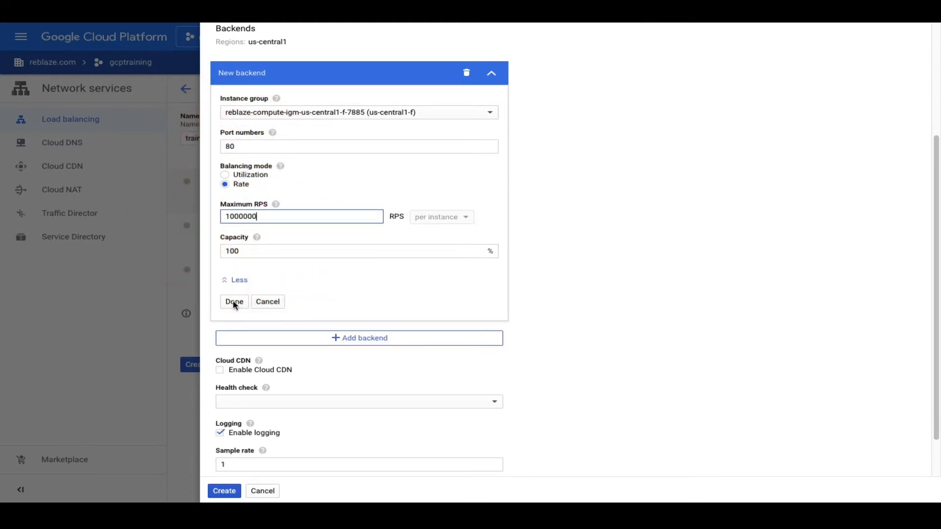
pyautogui.click(234, 303)
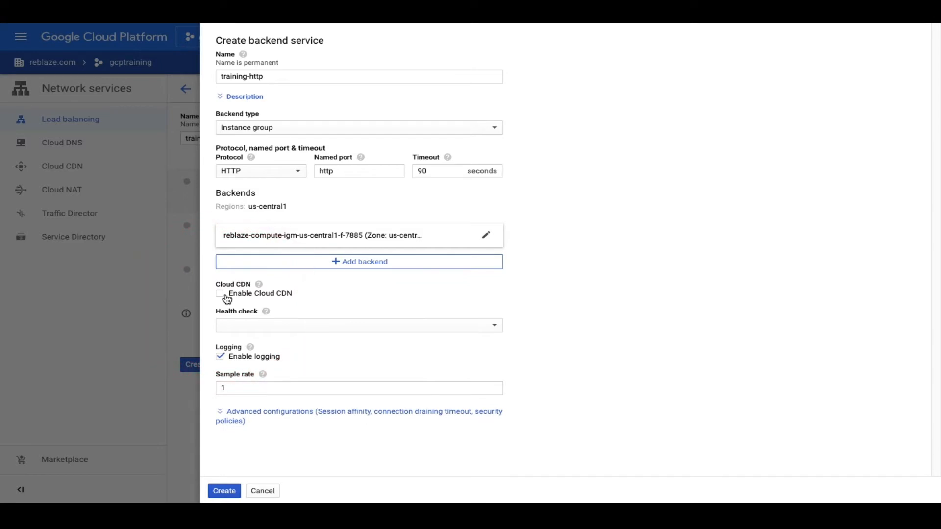
# Step: Enable Cloud CDN for the backend service and assign the healthcheck-80 (HTTP) health check
pyautogui.click(220, 293)
pyautogui.click(282, 325)
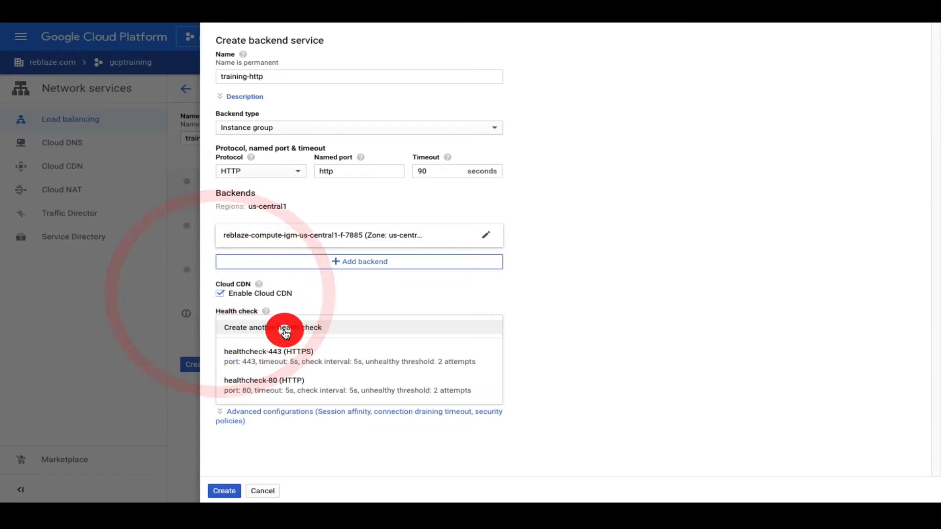
pyautogui.click(294, 385)
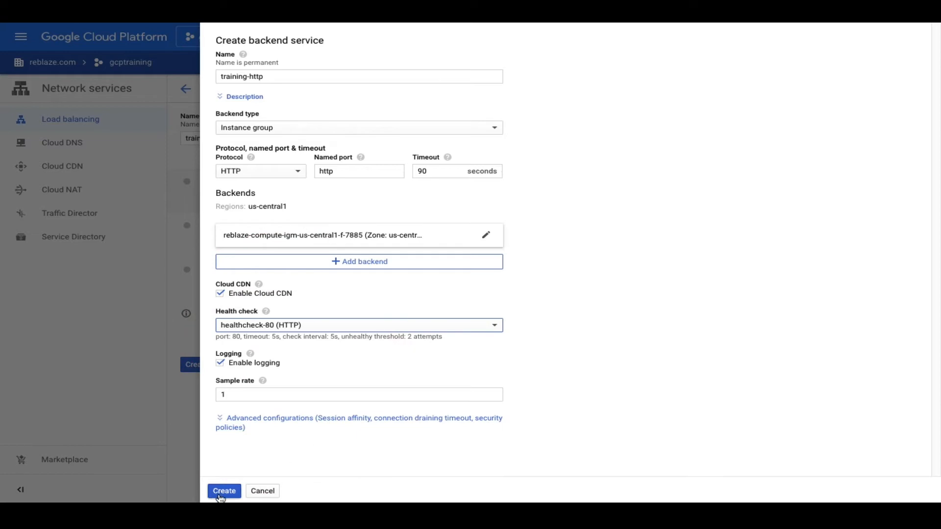
# Step: Expand and review the advanced configurations of the training-http backend service, and create the service
pyautogui.click(227, 427)
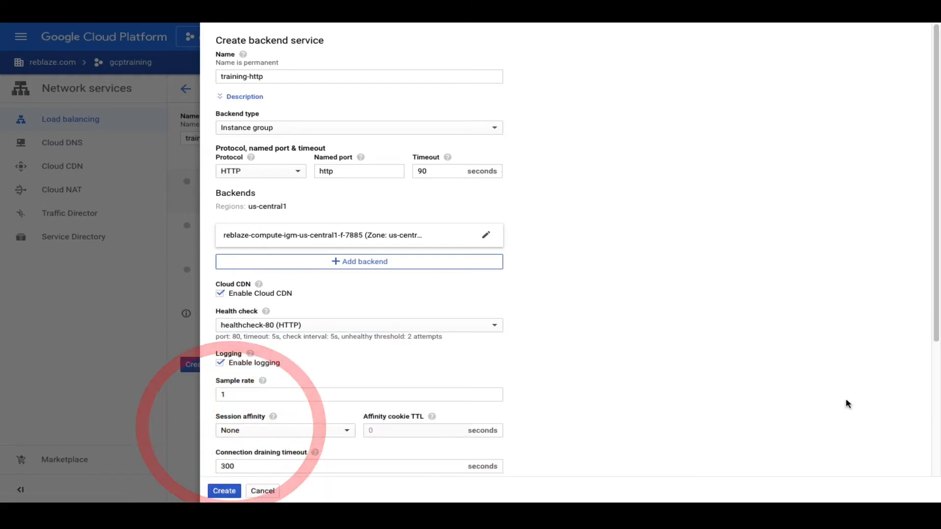
pyautogui.moveTo(936, 277); pyautogui.dragTo(933, 408)
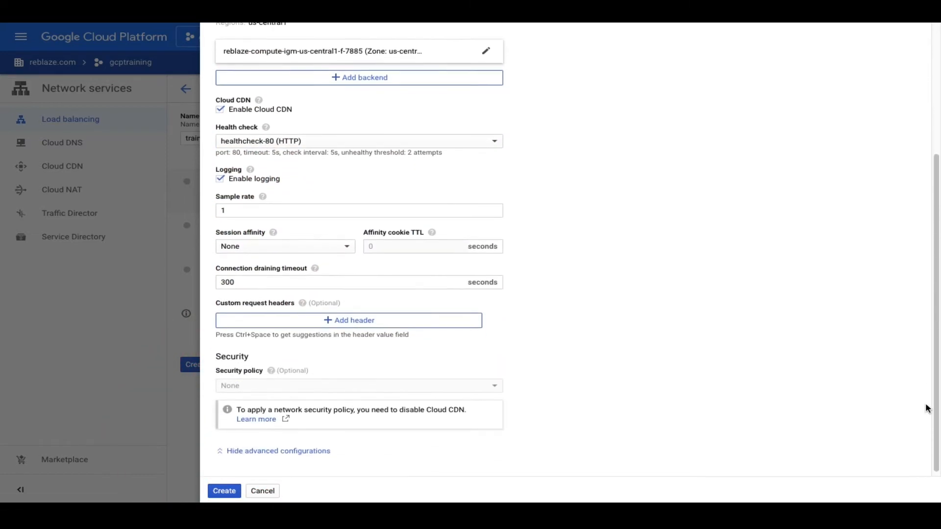
pyautogui.click(219, 491)
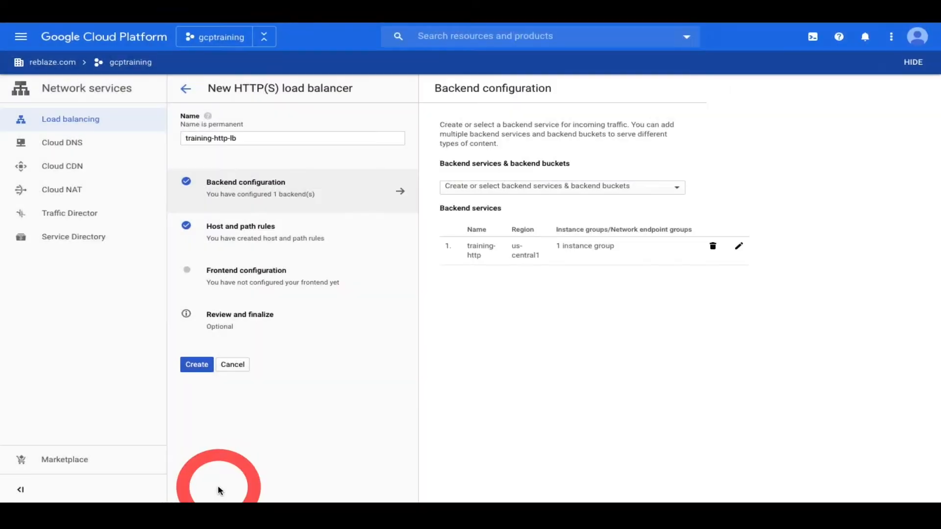
# Step: Open the load balancer's frontend configuration and name the new frontend training-lb
pyautogui.click(342, 278)
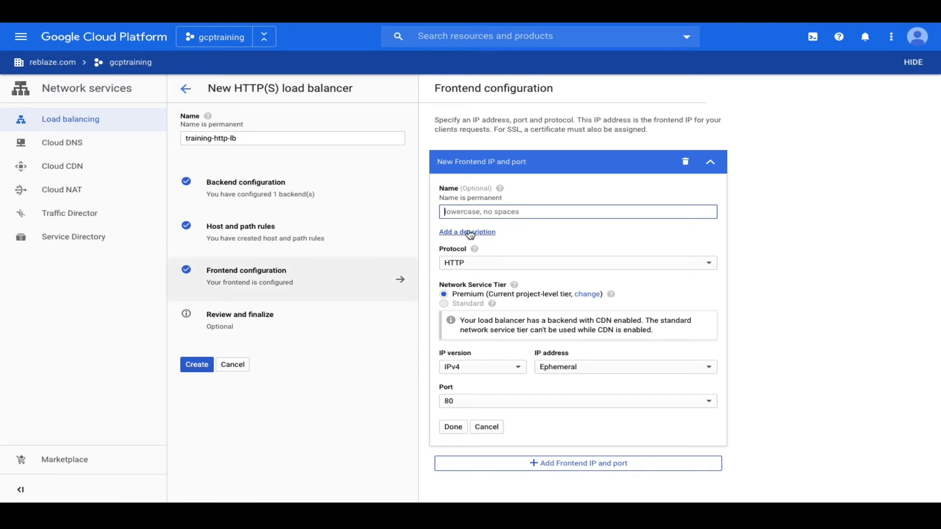
pyautogui.write('training-lb')
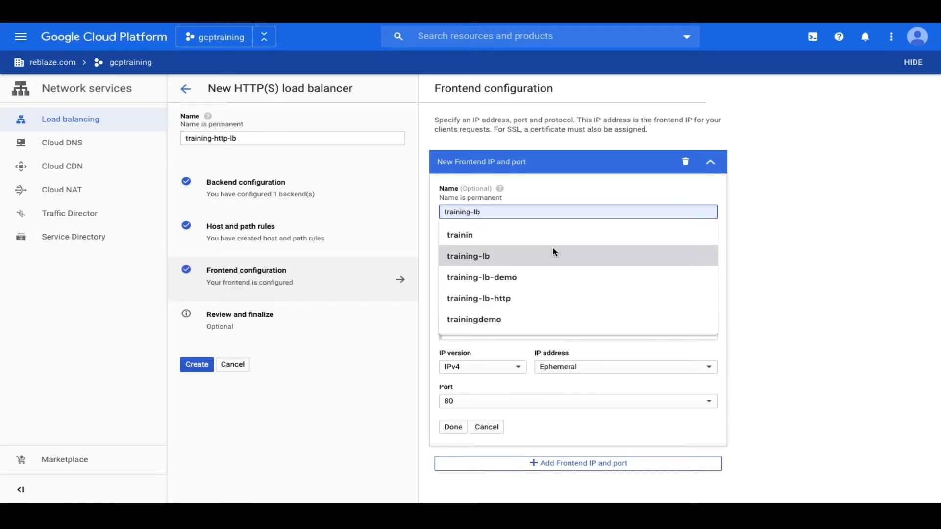
pyautogui.click(552, 252)
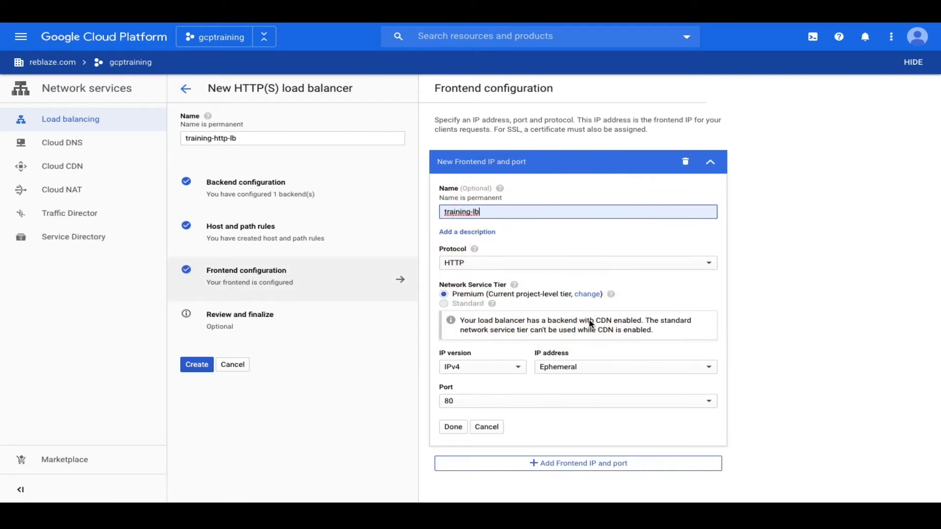
# Step: Reserve a new static IP address named gcptraining-lb for the frontend, finish the frontend and create the load balancer
pyautogui.click(603, 367)
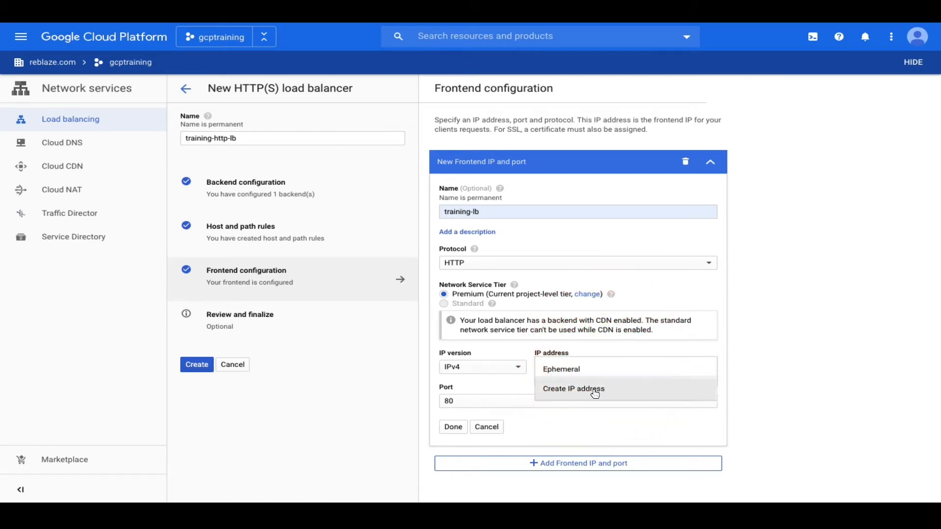
pyautogui.click(594, 391)
pyautogui.write('gcptraining-lb')
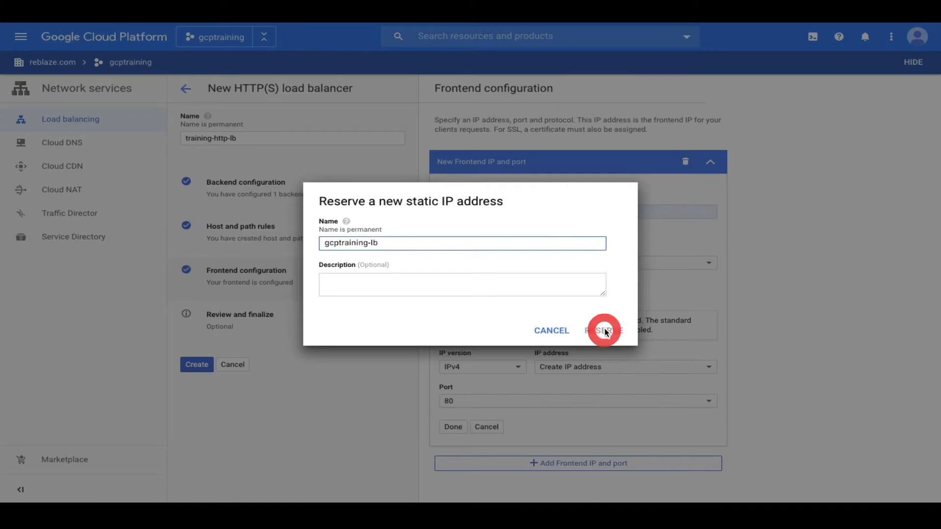
pyautogui.click(605, 331)
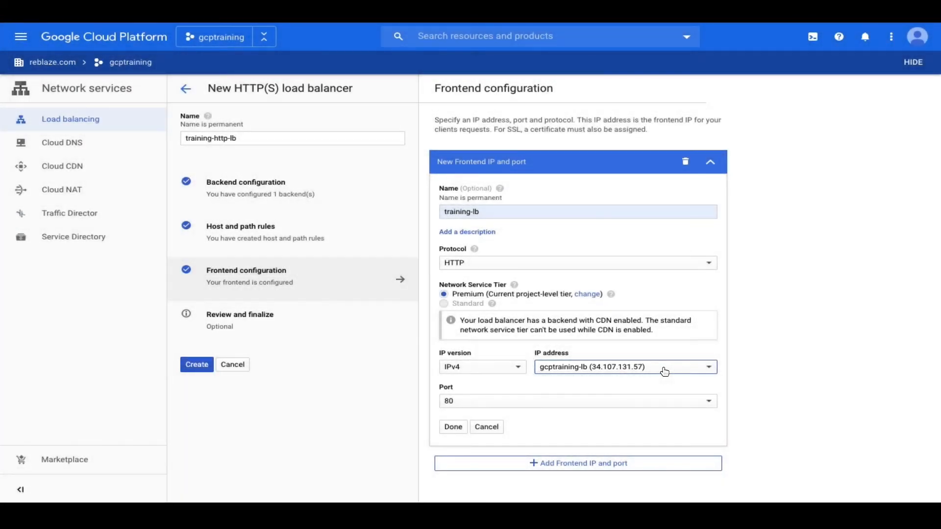
pyautogui.click(455, 428)
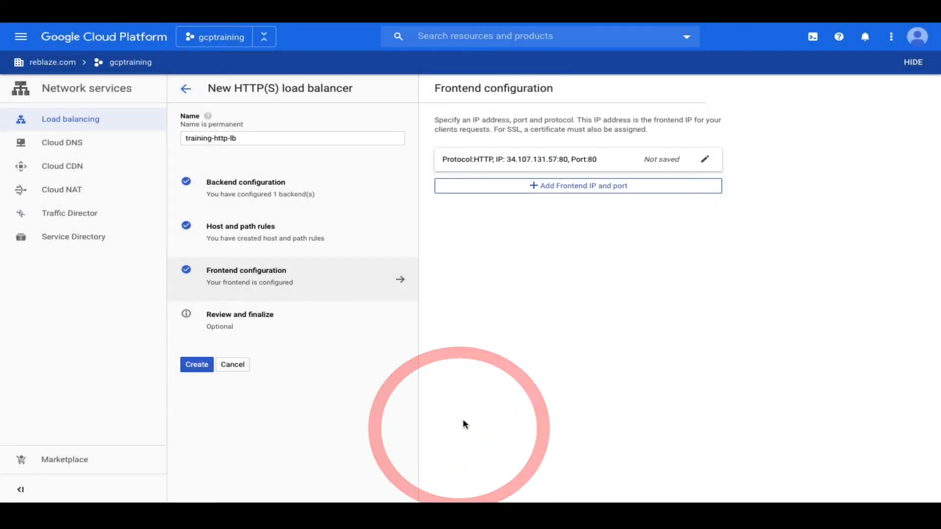
pyautogui.click(196, 365)
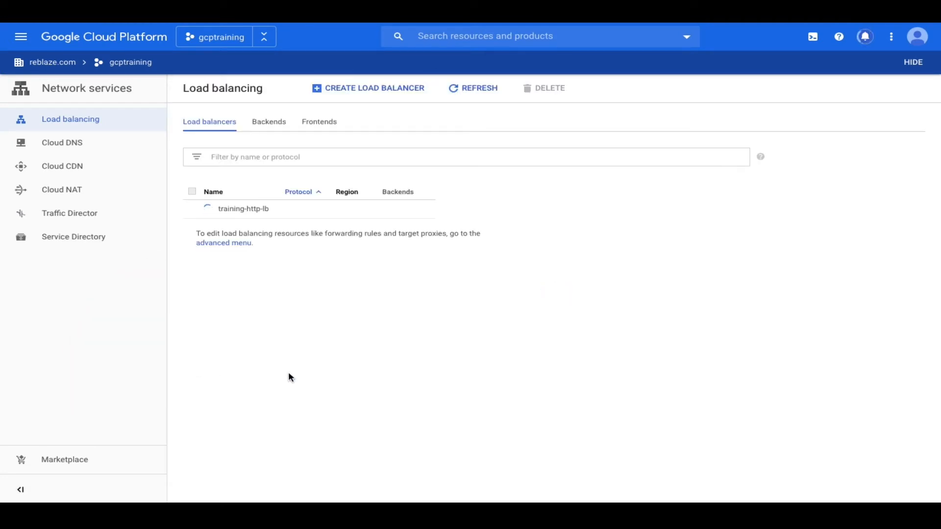
# Step: Start another HTTP(S) load balancer for traffic from the Internet to the VMs and name it training-lb-https
pyautogui.click(374, 87)
pyautogui.click(236, 279)
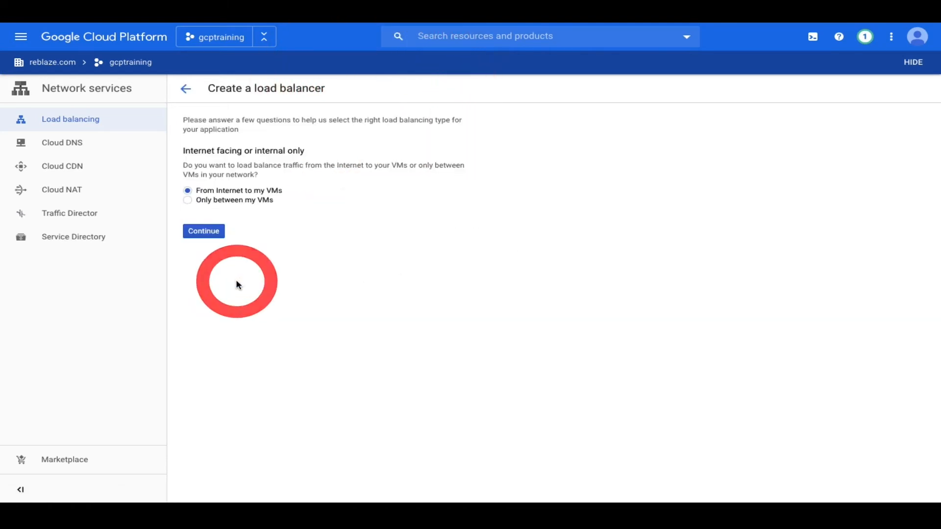
pyautogui.click(205, 232)
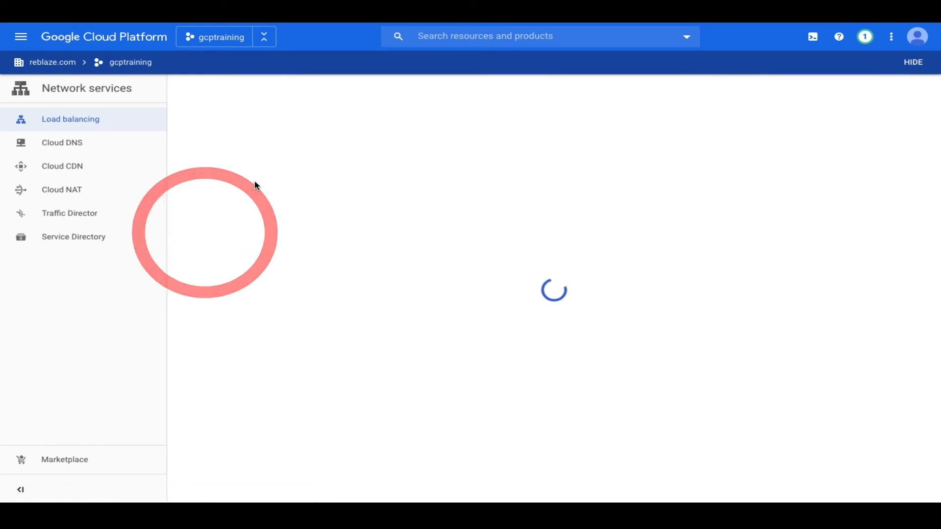
pyautogui.write('tr')
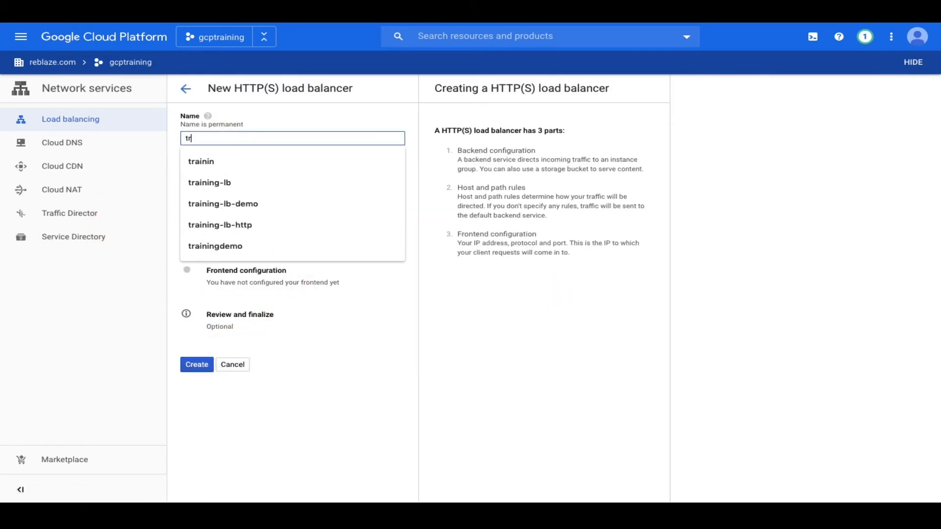
pyautogui.write('aining-lb-https')
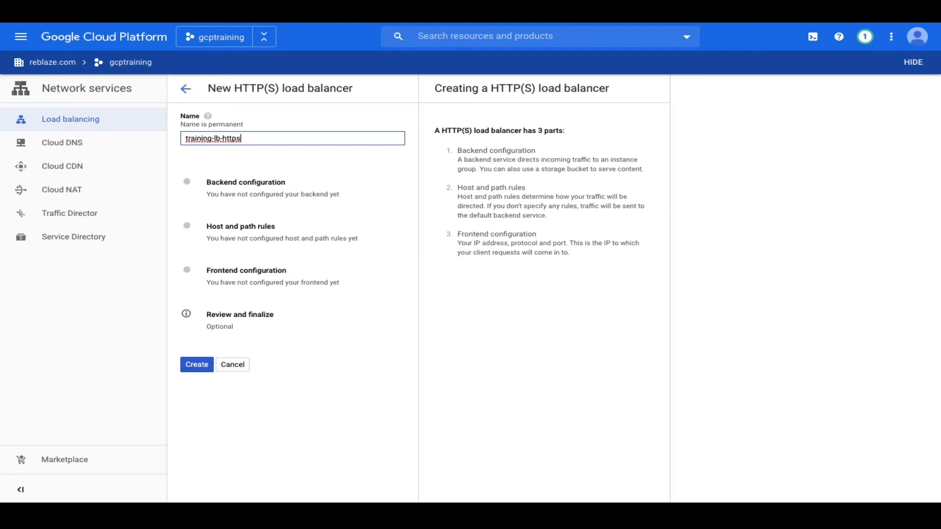
# Step: Start a new backend service named training-https in the backend configuration
pyautogui.click(324, 197)
pyautogui.click(488, 188)
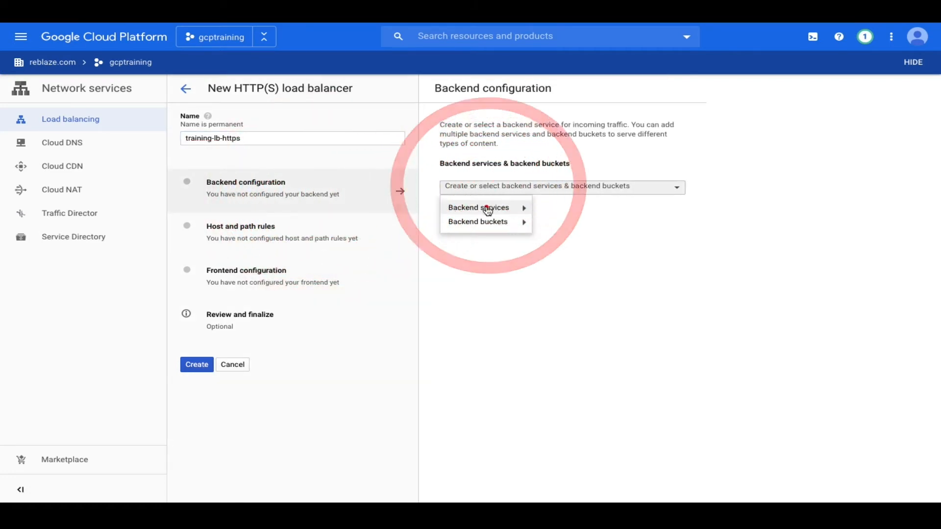
pyautogui.click(487, 208)
pyautogui.click(563, 210)
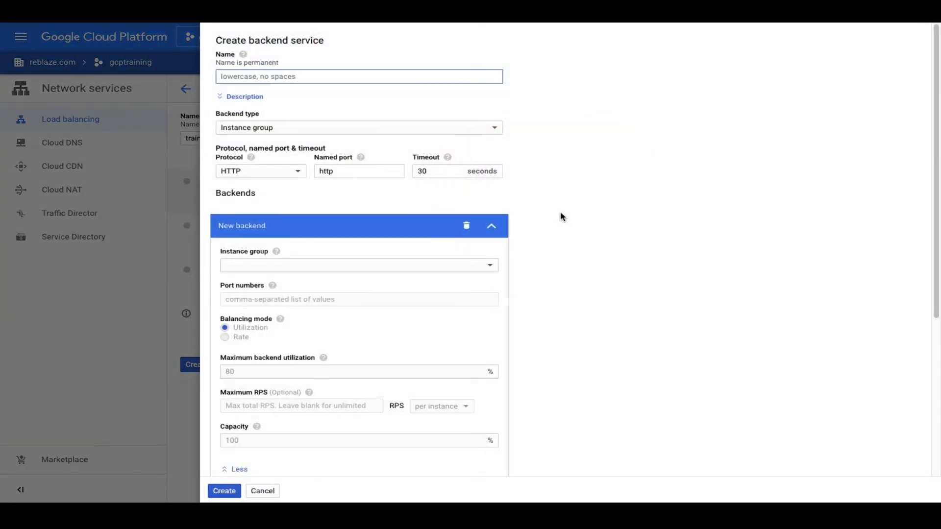
pyautogui.write('trainin')
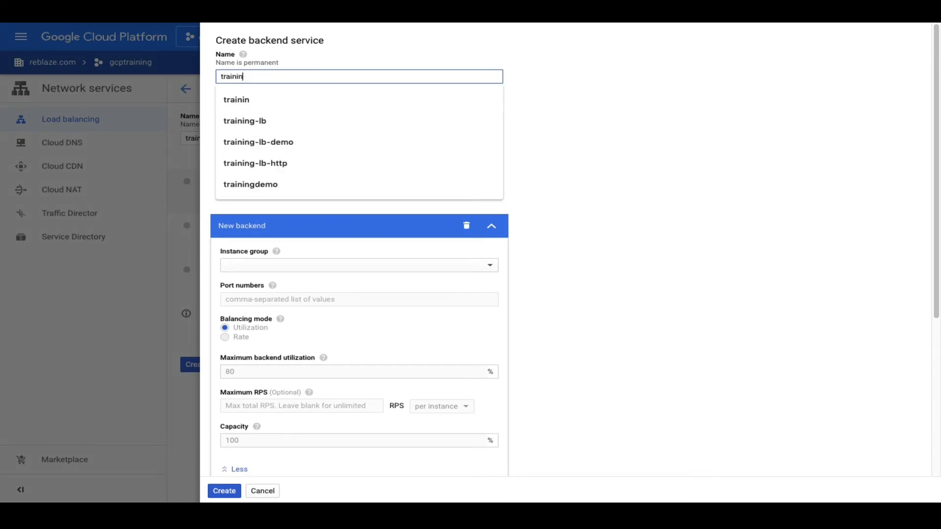
pyautogui.write('g-https')
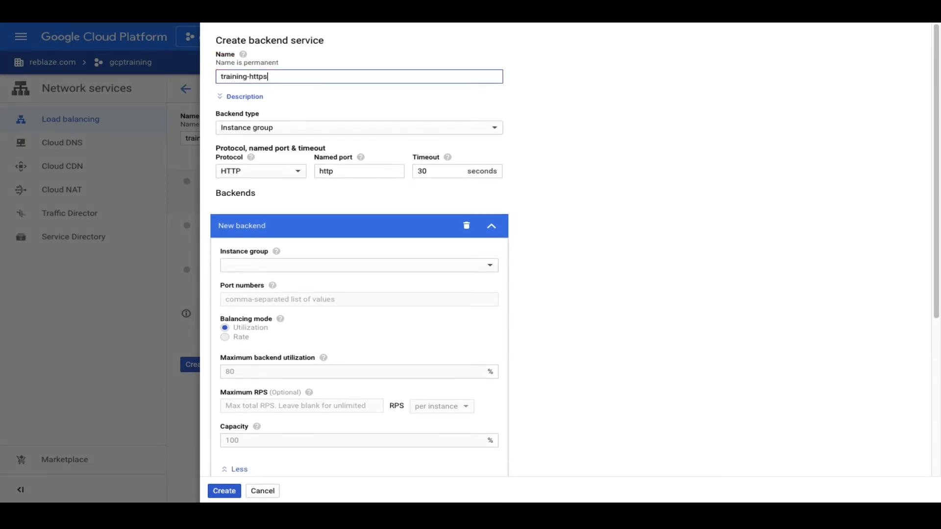
# Step: Set the backend service's protocol to HTTPS, its named port to https and its timeout to 90 seconds
pyautogui.click(295, 172)
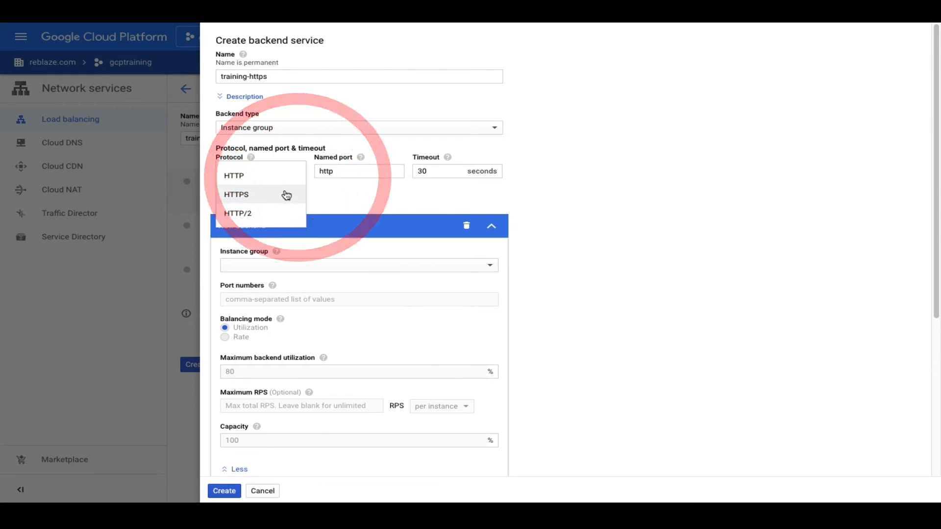
pyautogui.click(287, 194)
pyautogui.click(349, 171)
pyautogui.write('2')
pyautogui.press('BackSpace')
pyautogui.write('s')
pyautogui.click(424, 173)
pyautogui.press('BackSpace')
pyautogui.write('9')
# Step: Choose instance group reblaze-compute-igm-us-central1-f-7885 for the new backend and use its existing named port https (port 443)
pyautogui.click(374, 271)
pyautogui.click(368, 288)
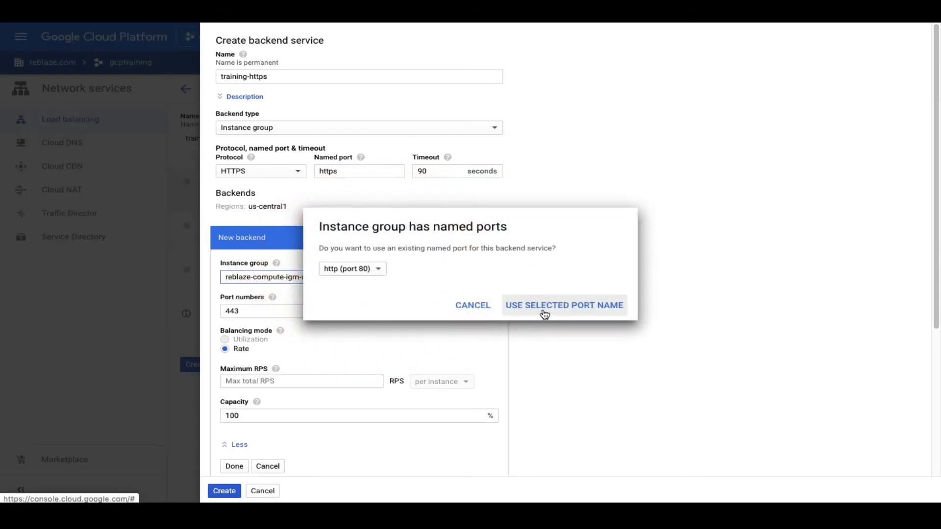
pyautogui.click(380, 269)
pyautogui.click(373, 288)
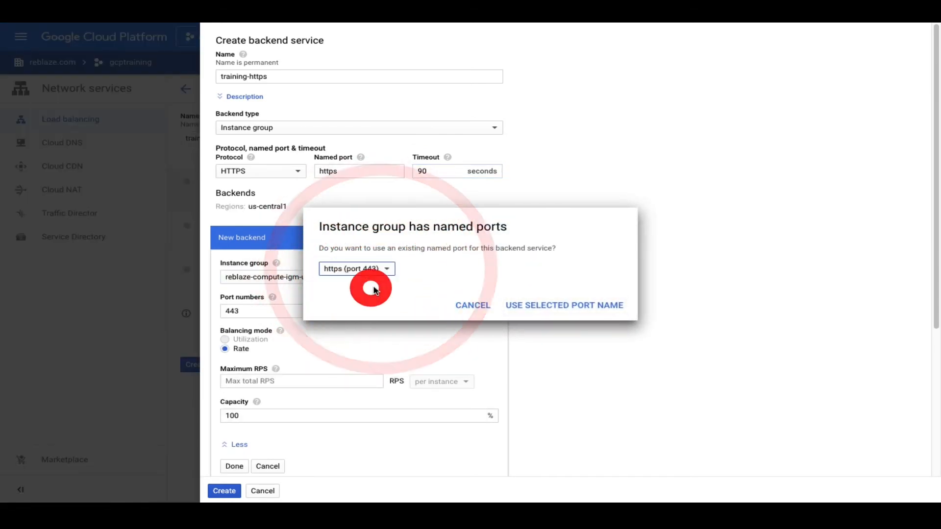
pyautogui.click(563, 304)
# Step: Set the backend's maximum RPS to 1000000 and finish the backend
pyautogui.scroll(-2, 532, 299)
pyautogui.scroll(-1, 533, 299)
pyautogui.click(292, 265)
pyautogui.write('1000000')
pyautogui.click(240, 352)
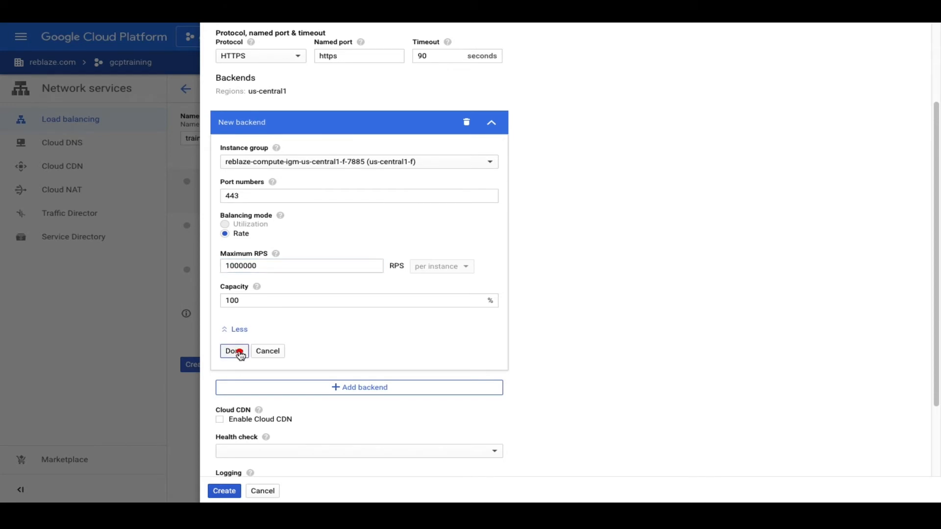
# Step: Enable Cloud CDN, assign the healthcheck-443 (HTTPS) health check and create the training-https backend service
pyautogui.click(219, 295)
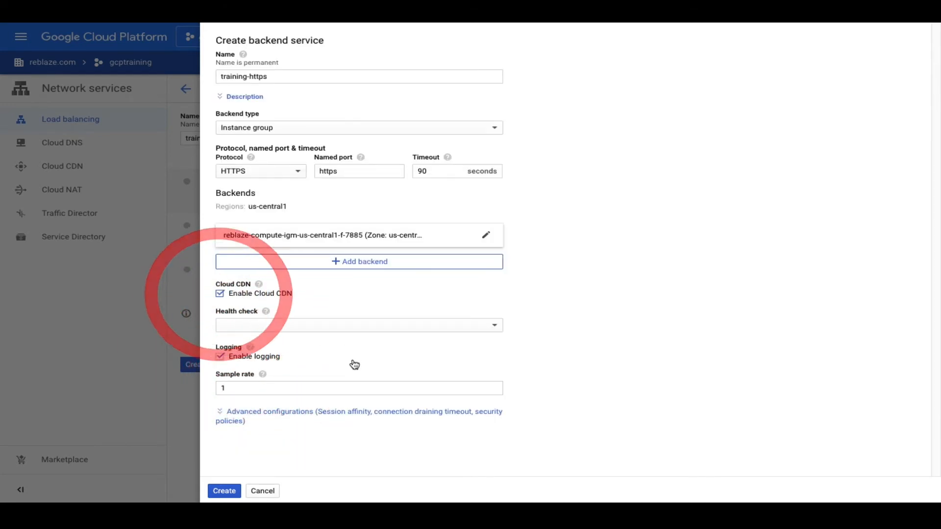
pyautogui.click(350, 329)
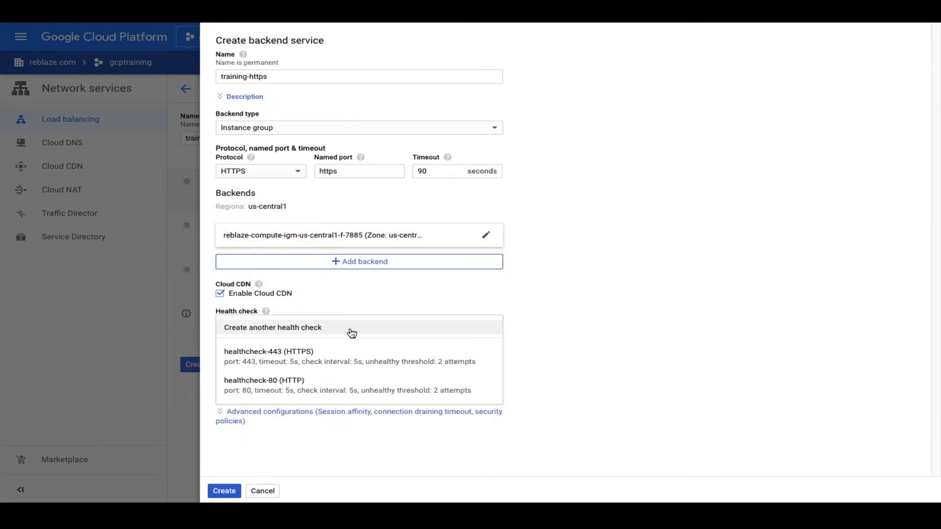
pyautogui.click(327, 357)
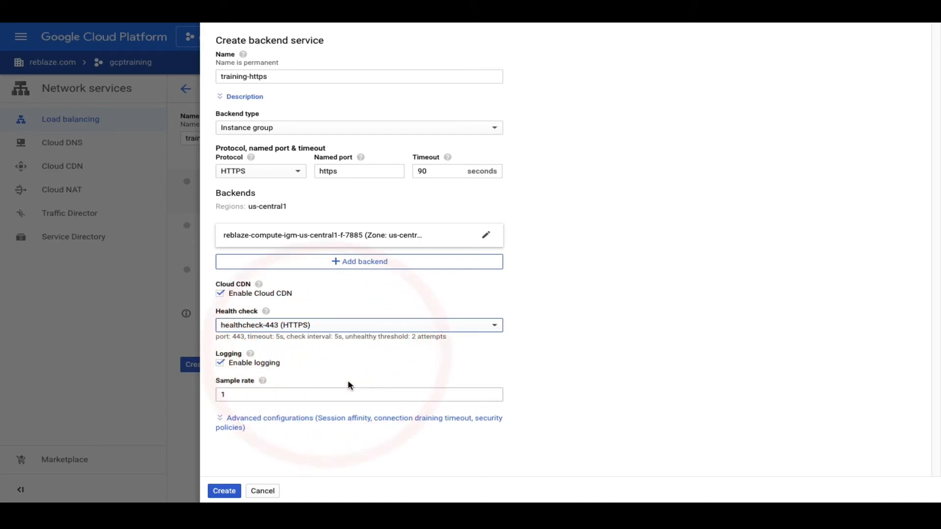
pyautogui.click(225, 491)
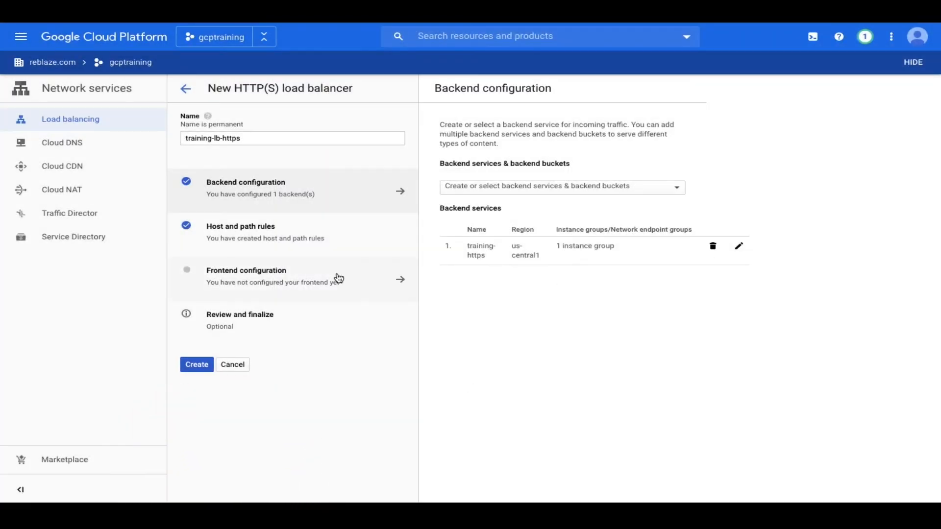
# Step: Configure a frontend named training-lb-https with protocol HTTPS (includes HTTP/2) and the reserved IP address gcptraining-lb
pyautogui.click(301, 274)
pyautogui.write('trainin')
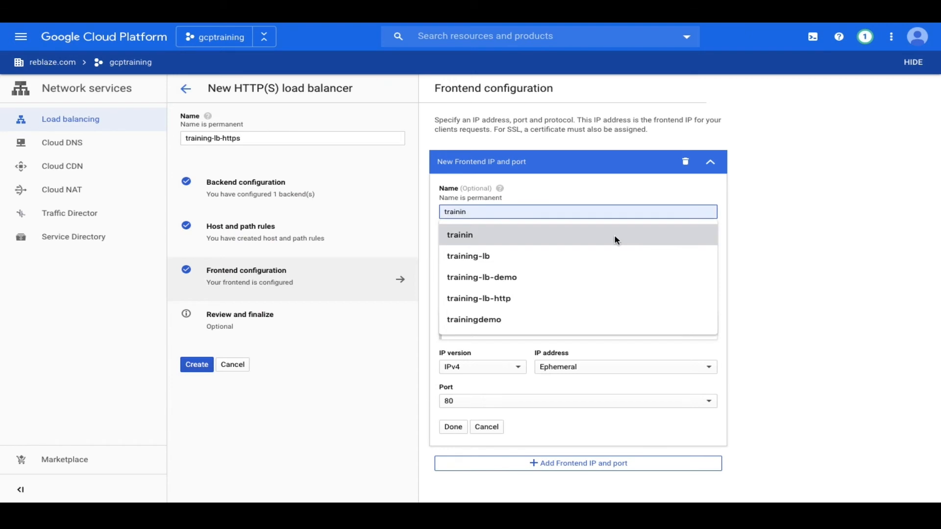
pyautogui.click(603, 256)
pyautogui.write('-https')
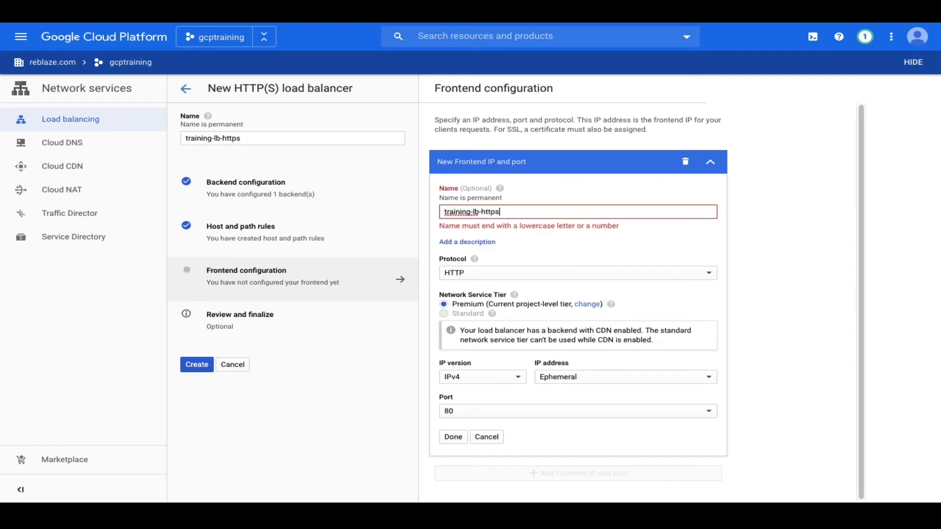
pyautogui.click(582, 263)
pyautogui.click(568, 279)
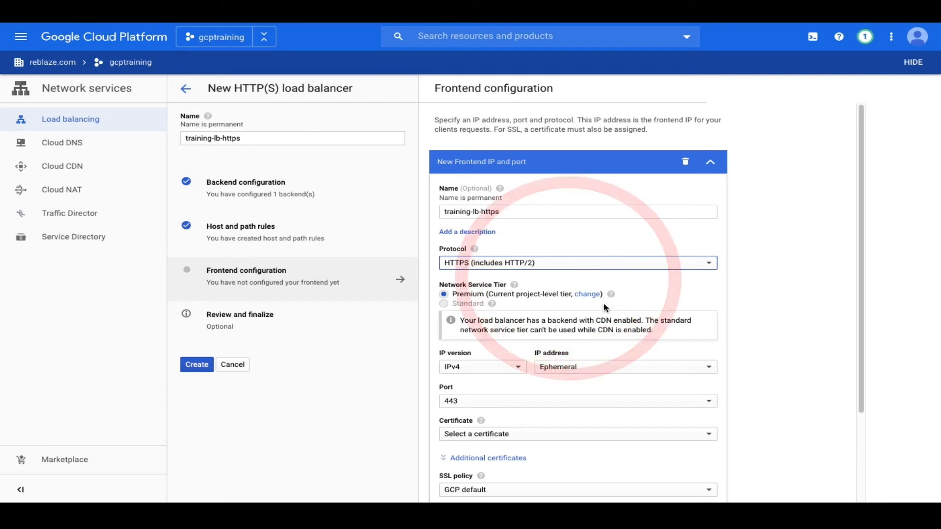
pyautogui.click(623, 371)
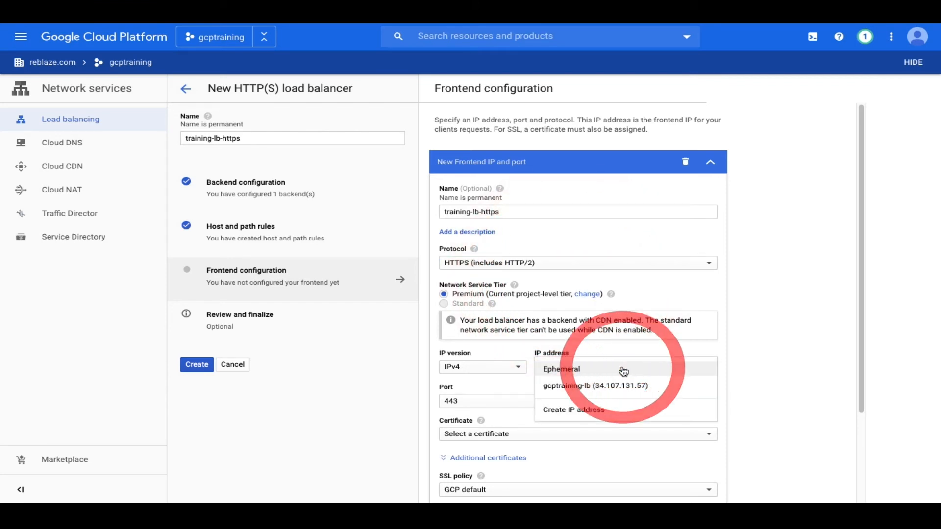
pyautogui.click(622, 387)
# Step: Create a Google-managed certificate named training-reblaze-com for the domain training.reblaze.com and assign it to the frontend
pyautogui.scroll(-3, 751, 397)
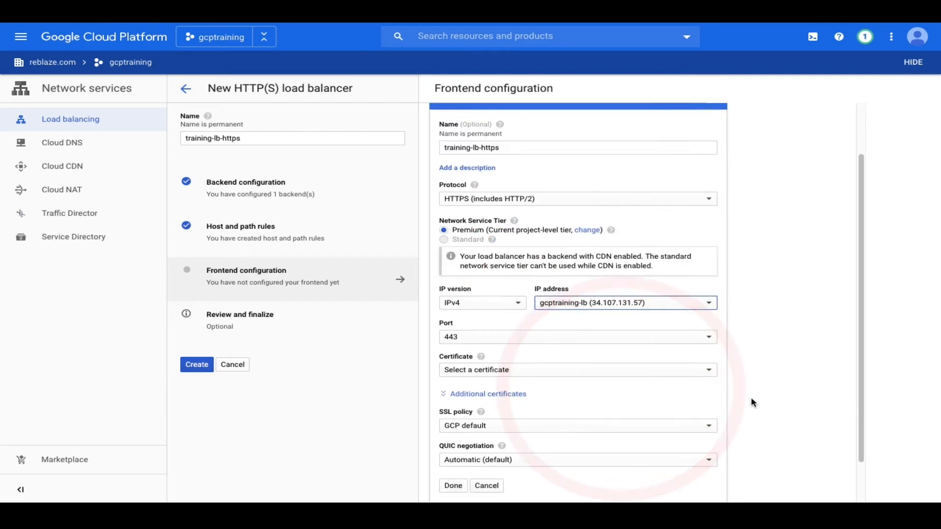
pyautogui.click(515, 317)
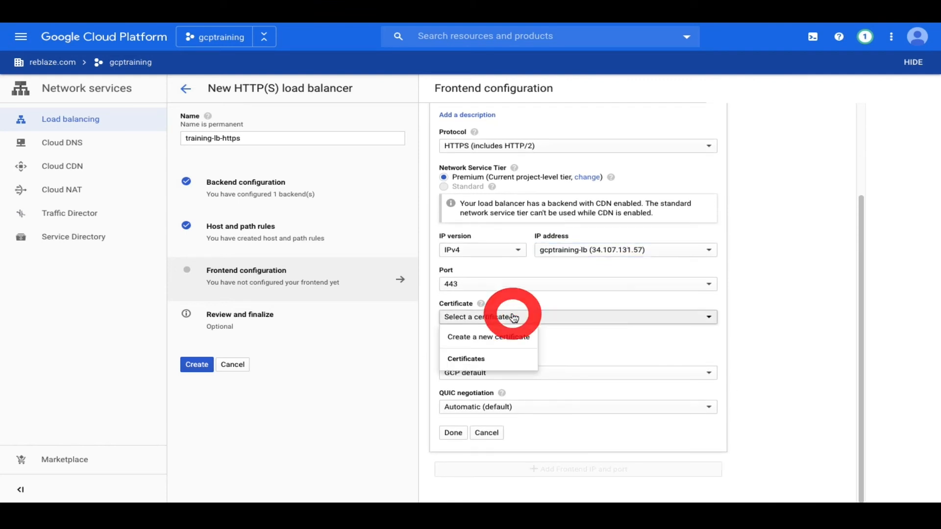
pyautogui.click(492, 345)
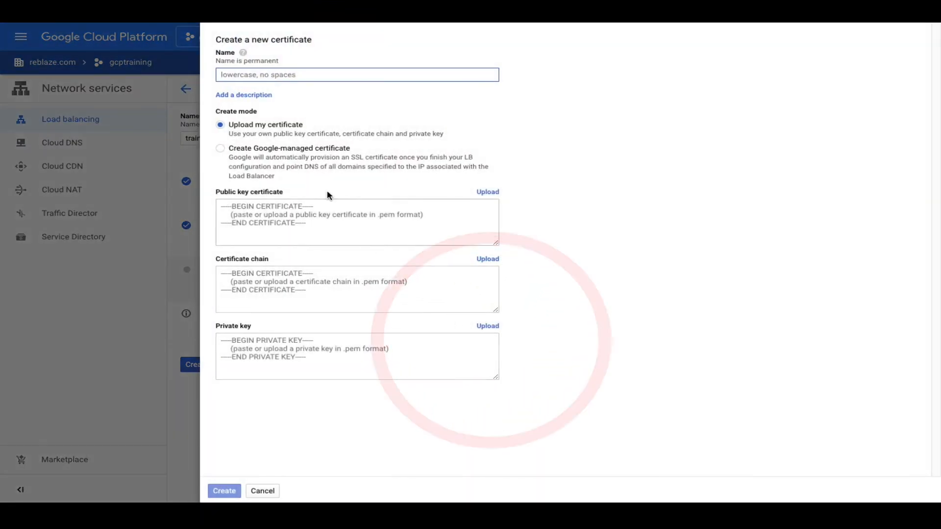
pyautogui.write('training-reblaze-com')
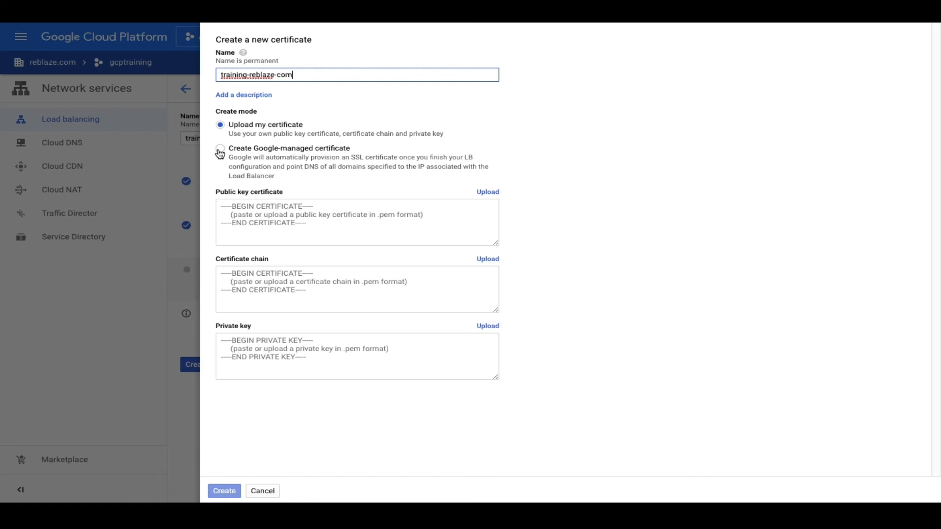
pyautogui.click(220, 149)
pyautogui.click(252, 211)
pyautogui.write('training.reblaze.com')
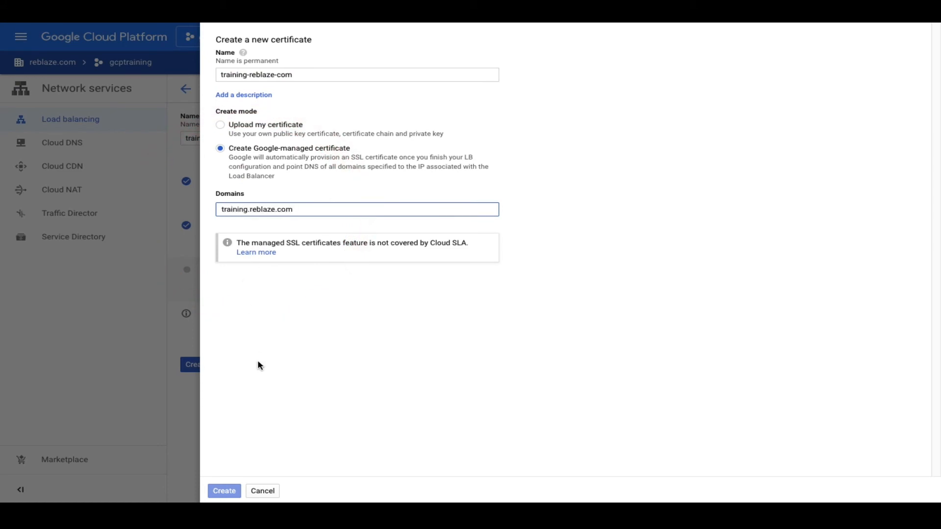
pyautogui.click(228, 494)
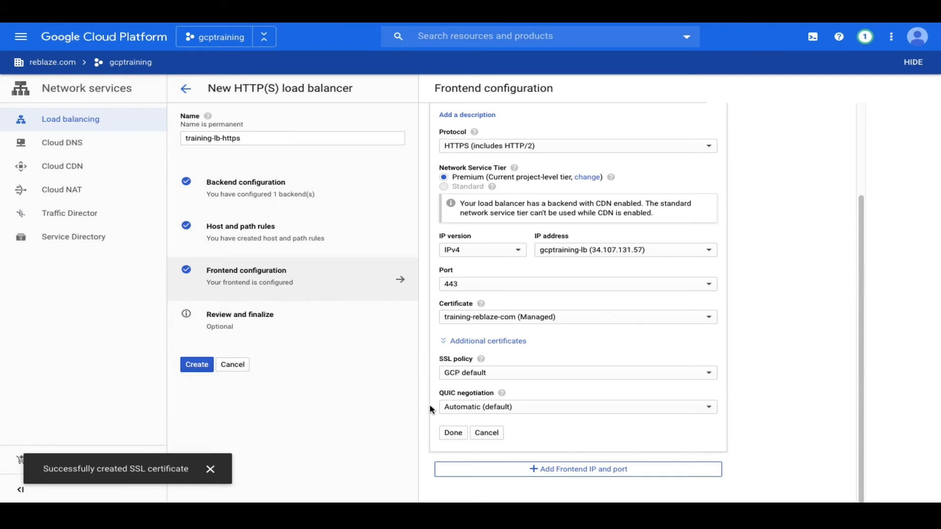
# Step: Finish the HTTPS frontend and create the training-lb-https load balancer
pyautogui.click(455, 436)
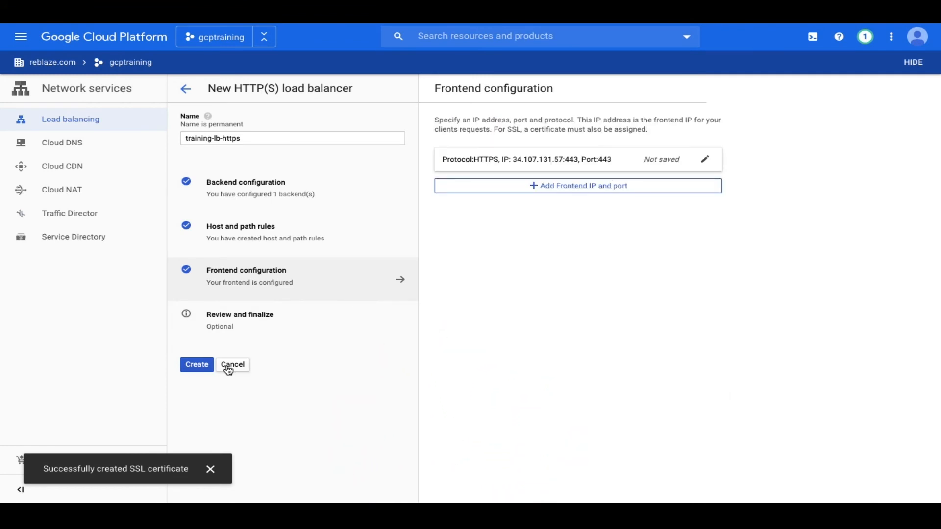
pyautogui.click(196, 366)
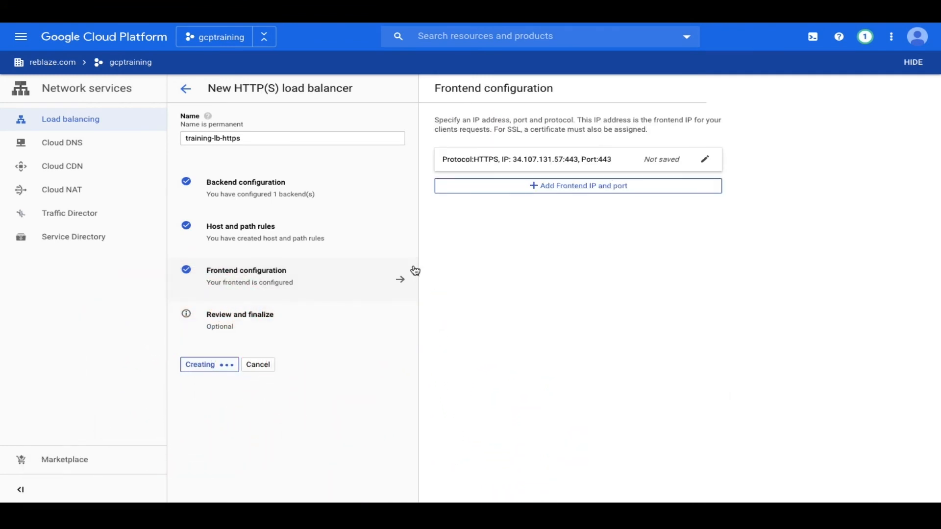